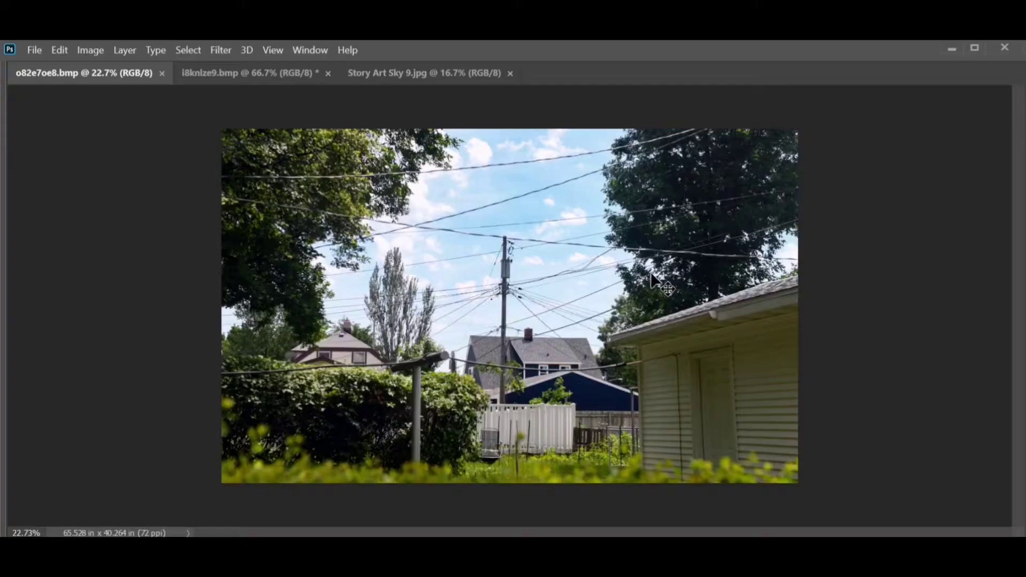
Show the Layers panel and copy the Background layer into a new Layer 1.
{"action": "key", "text": "F7"}
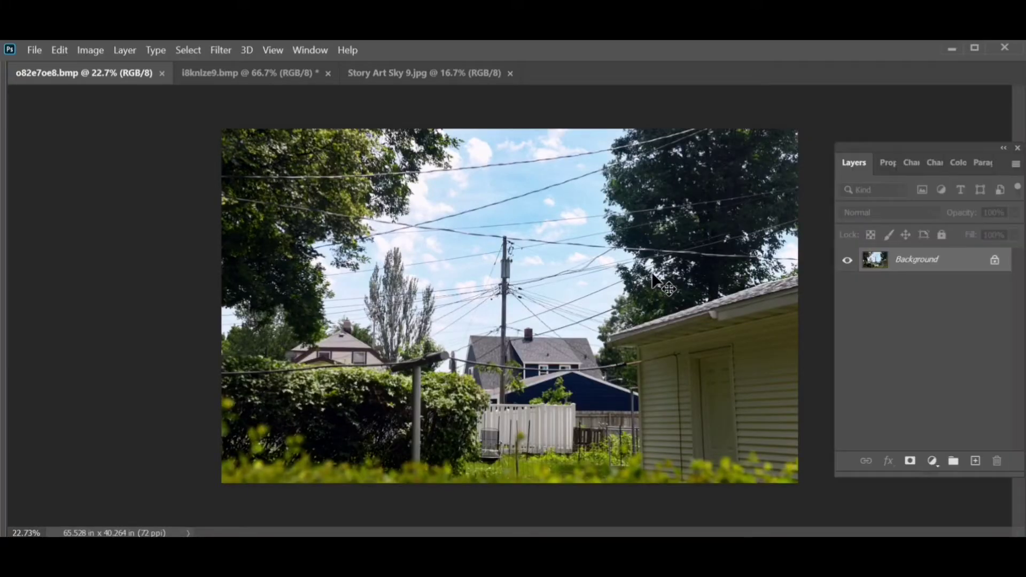
{"action": "key", "text": "ctrl+j"}
{"action": "key", "text": "F7"}
{"action": "scroll", "coordinate": [550, 309], "scroll_direction": "up", "scroll_amount": 1}
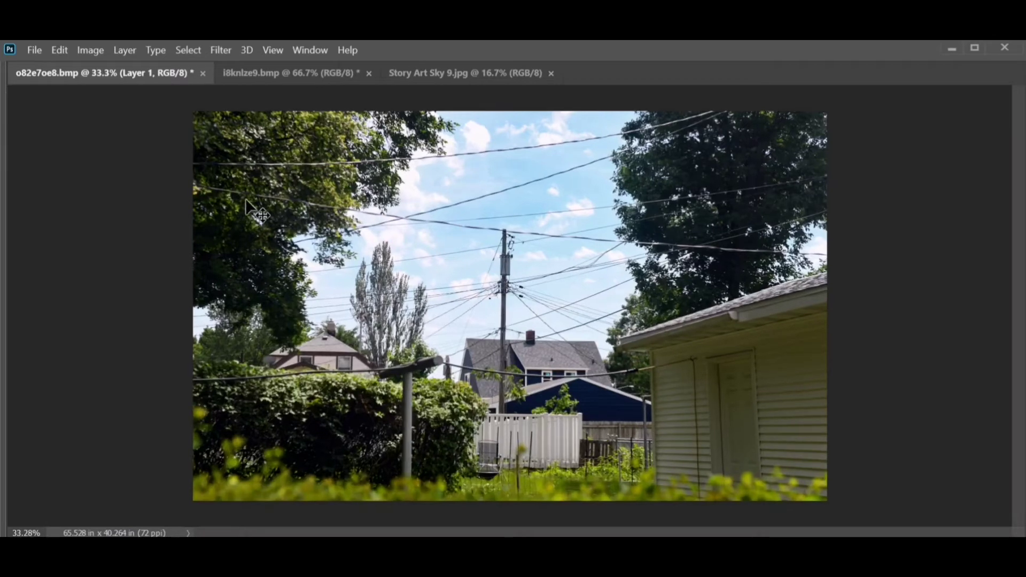
{"action": "scroll", "coordinate": [258, 264], "scroll_direction": "up", "scroll_amount": 1}
{"action": "scroll", "coordinate": [251, 262], "scroll_direction": "down", "scroll_amount": 1}
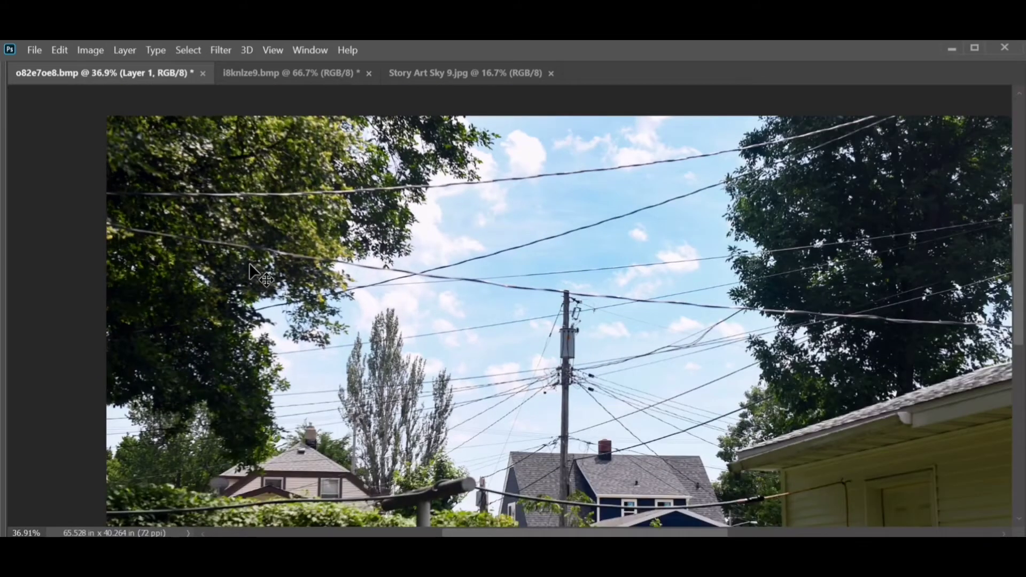
{"action": "key", "text": "Tab"}
Select the Spot Healing Brush Tool for retouching.
{"action": "left_click", "coordinate": [43, 185]}
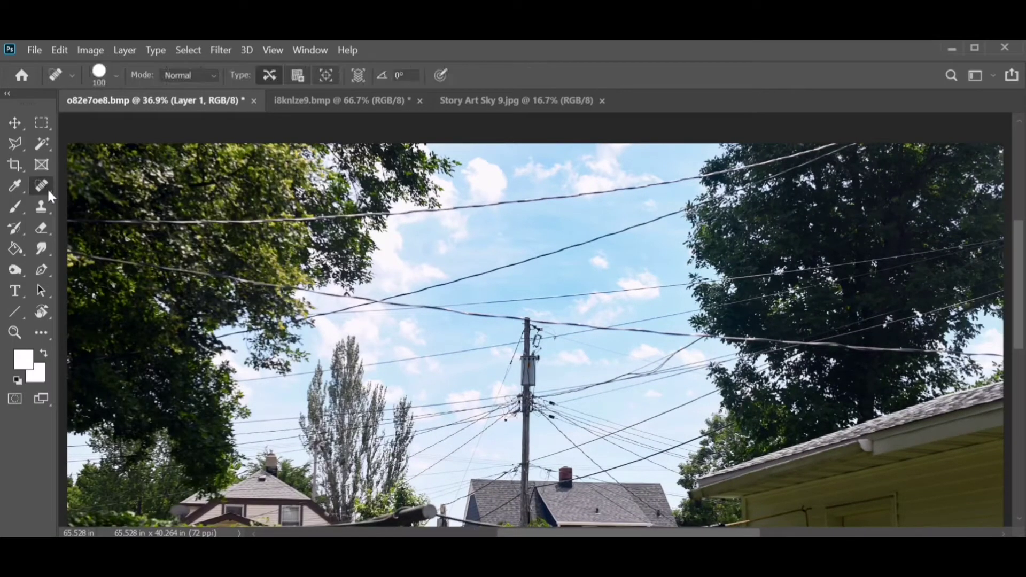
{"action": "right_click", "coordinate": [47, 188]}
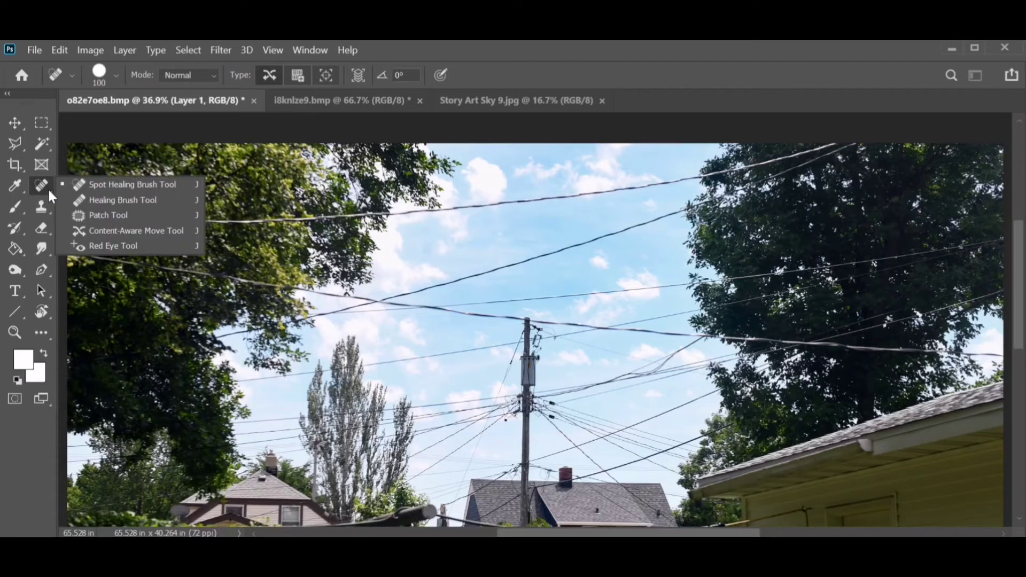
{"action": "left_click", "coordinate": [119, 190]}
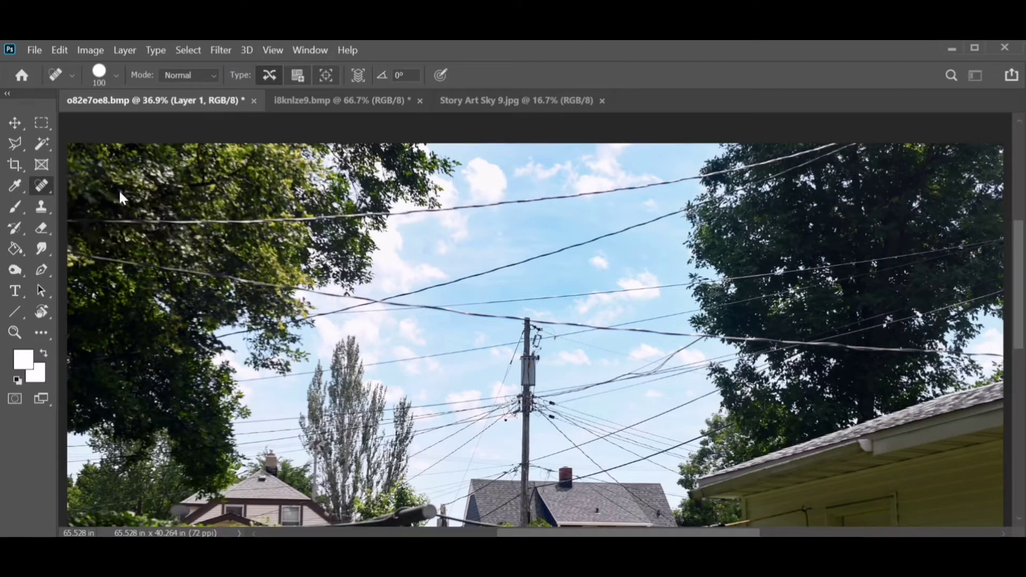
{"action": "scroll", "coordinate": [97, 221], "scroll_direction": "down", "scroll_amount": 1}
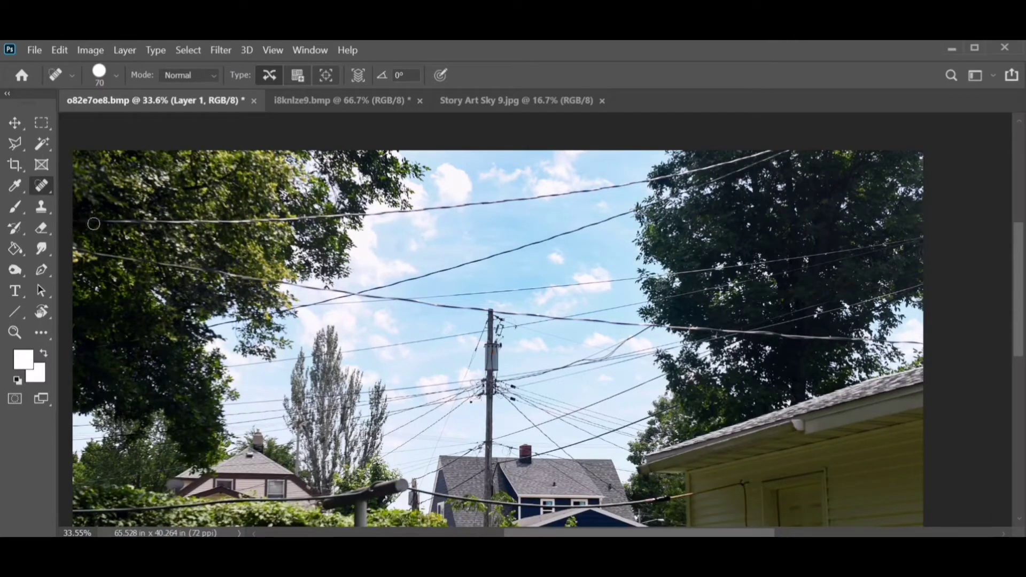
Heal the wires across the upper-left tree and the long upper-sky wire.
{"action": "left_click_drag", "start_coordinate": [94, 224], "coordinate": [313, 218]}
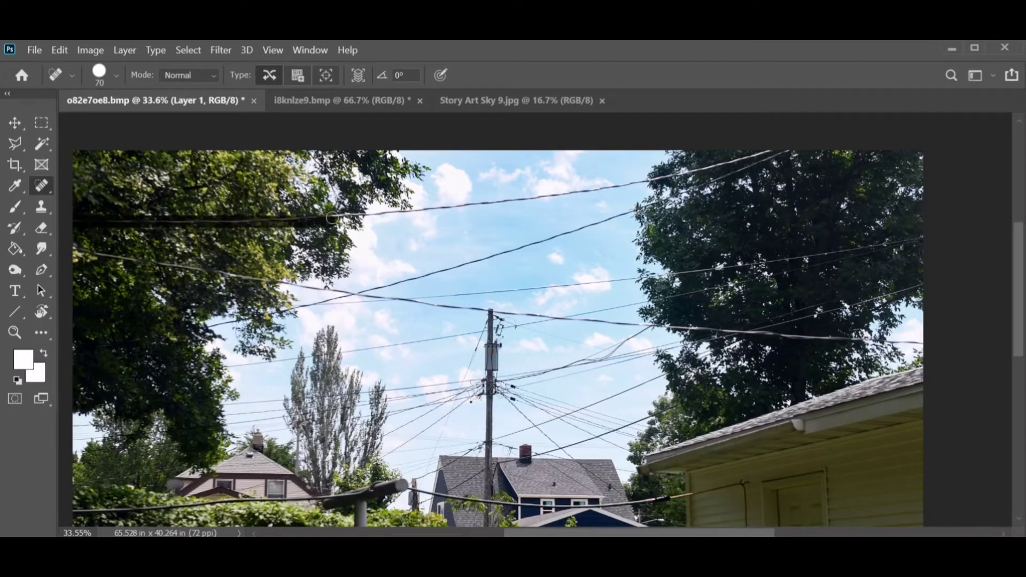
{"action": "left_click_drag", "start_coordinate": [322, 220], "coordinate": [708, 164]}
{"action": "scroll", "coordinate": [340, 219], "scroll_direction": "down", "scroll_amount": 1}
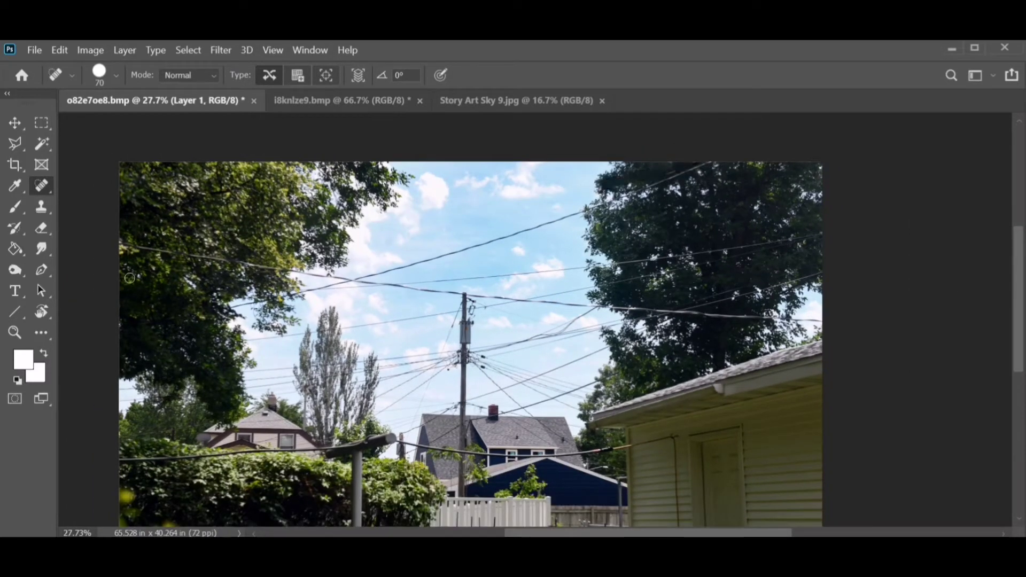
{"action": "left_click_drag", "start_coordinate": [122, 247], "coordinate": [327, 280]}
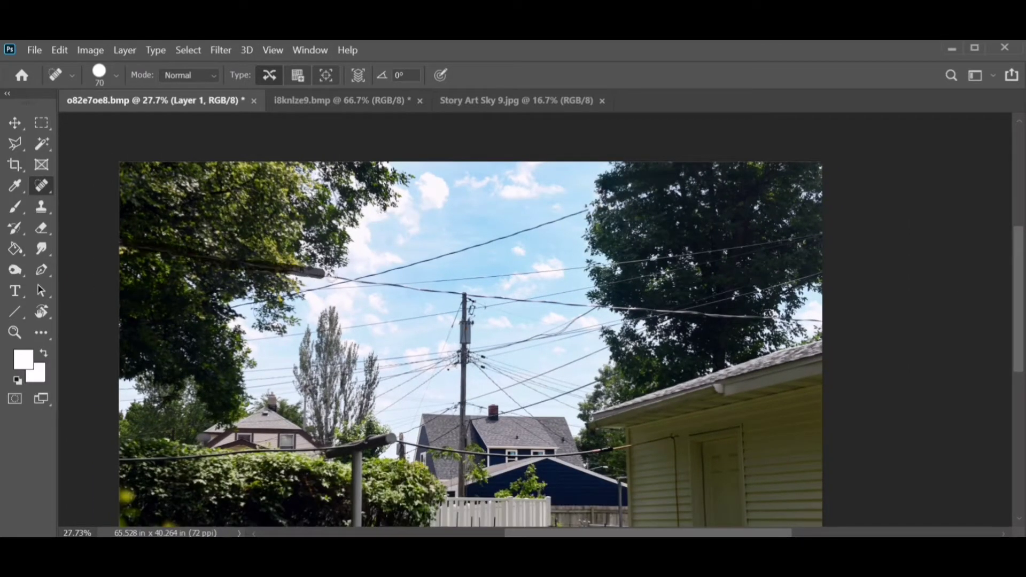
{"action": "left_click_drag", "start_coordinate": [227, 311], "coordinate": [358, 275]}
{"action": "mouse_move", "coordinate": [457, 292]}
{"action": "left_mouse_down"}
{"action": "mouse_move", "coordinate": [375, 281]}
{"action": "mouse_move", "coordinate": [588, 210]}
{"action": "left_mouse_up"}
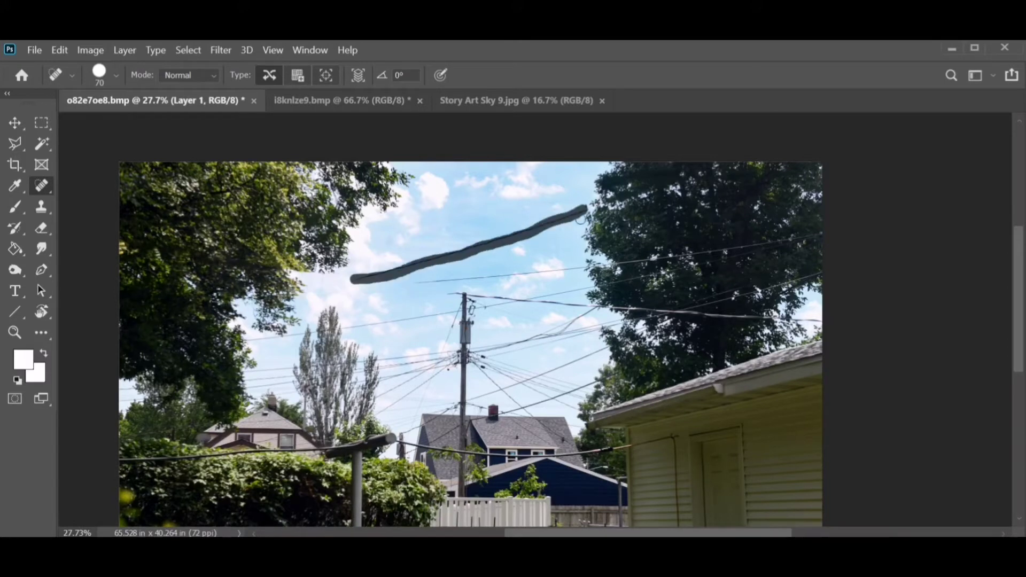
{"action": "left_click_drag", "start_coordinate": [411, 284], "coordinate": [820, 231]}
Heal the wires crossing the right-hand tree and the sky right of the pole.
{"action": "left_click_drag", "start_coordinate": [599, 289], "coordinate": [802, 238]}
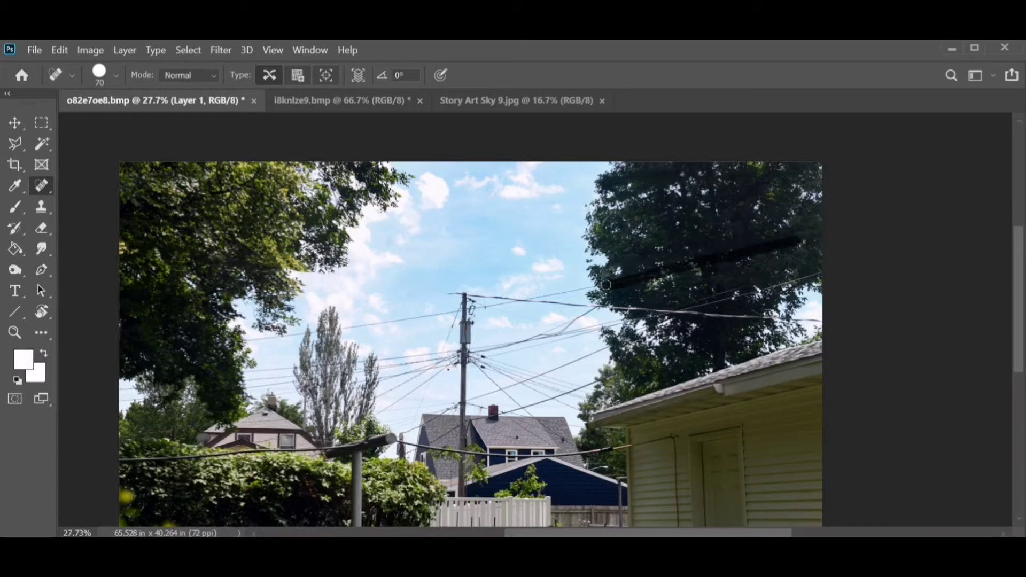
{"action": "left_click_drag", "start_coordinate": [592, 307], "coordinate": [823, 321]}
{"action": "left_click_drag", "start_coordinate": [695, 305], "coordinate": [818, 265]}
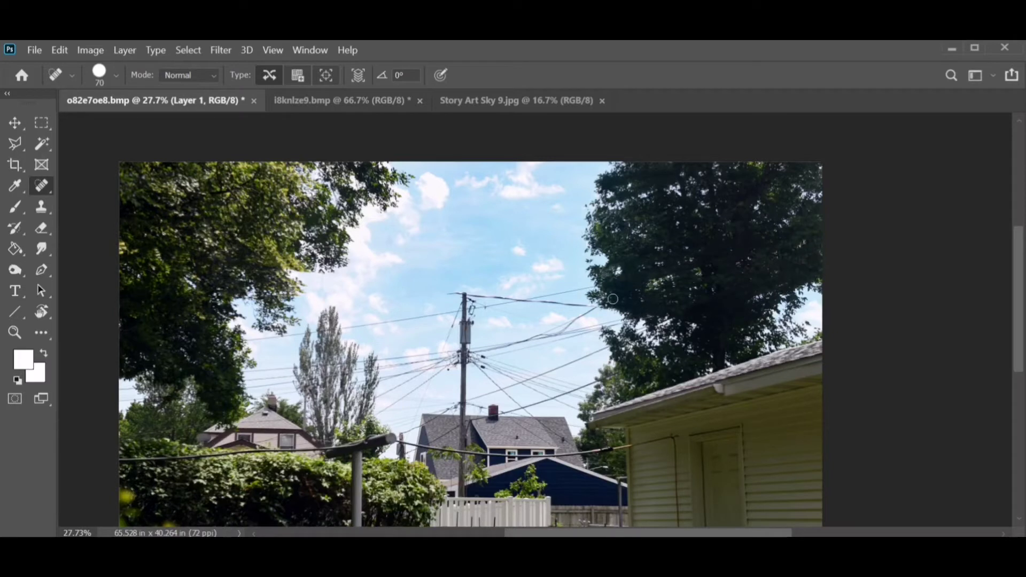
{"action": "left_click_drag", "start_coordinate": [615, 302], "coordinate": [481, 294]}
{"action": "left_click_drag", "start_coordinate": [529, 336], "coordinate": [625, 320]}
{"action": "left_click_drag", "start_coordinate": [546, 373], "coordinate": [615, 347]}
{"action": "left_click_drag", "start_coordinate": [599, 321], "coordinate": [476, 305]}
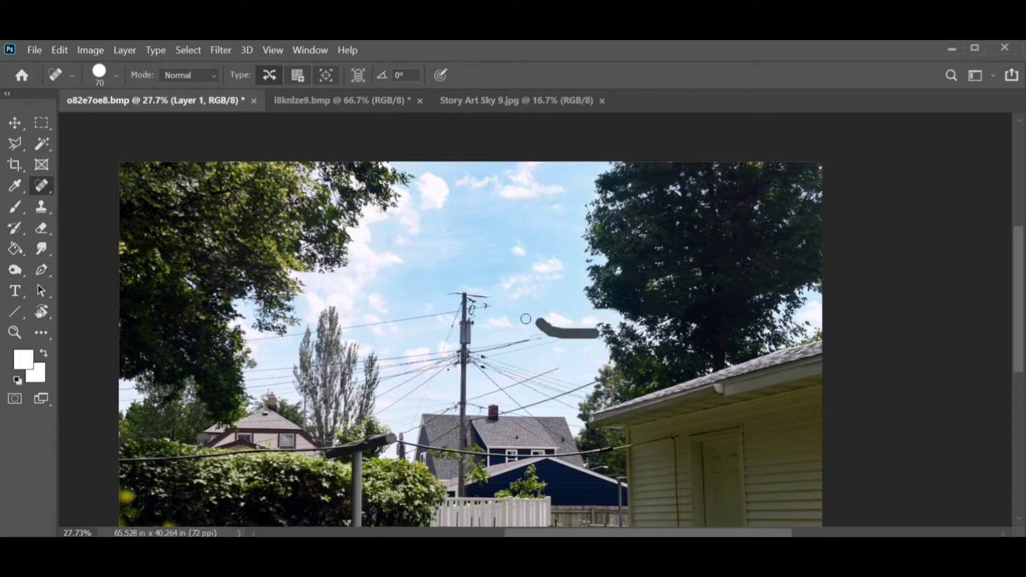
{"action": "left_click_drag", "start_coordinate": [562, 332], "coordinate": [465, 350]}
{"action": "left_click_drag", "start_coordinate": [629, 326], "coordinate": [641, 331]}
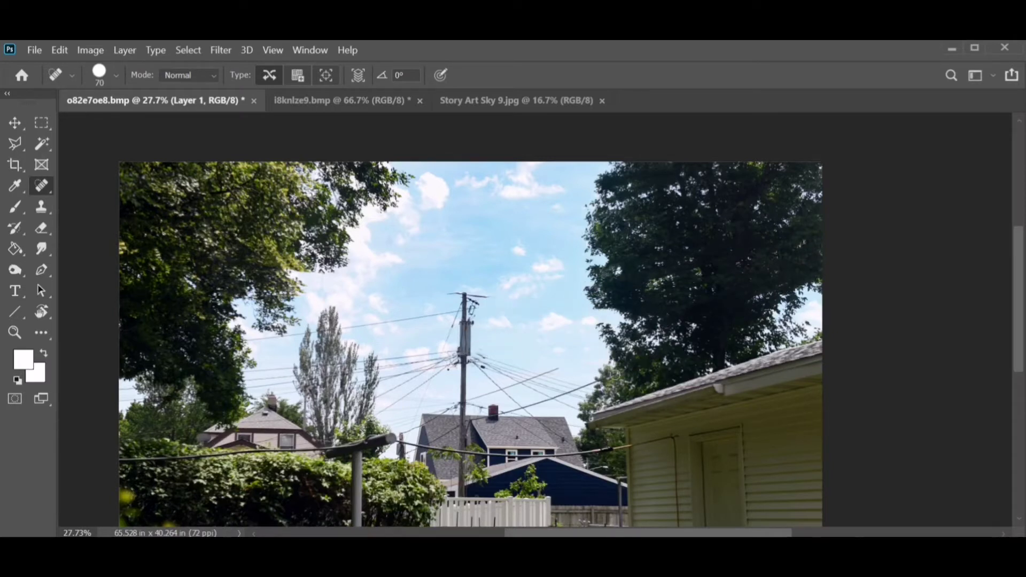
Heal the long and faint wires left of the pole.
{"action": "left_click_drag", "start_coordinate": [620, 370], "coordinate": [511, 416]}
{"action": "left_click_drag", "start_coordinate": [231, 348], "coordinate": [463, 307]}
{"action": "left_click_drag", "start_coordinate": [123, 402], "coordinate": [454, 347]}
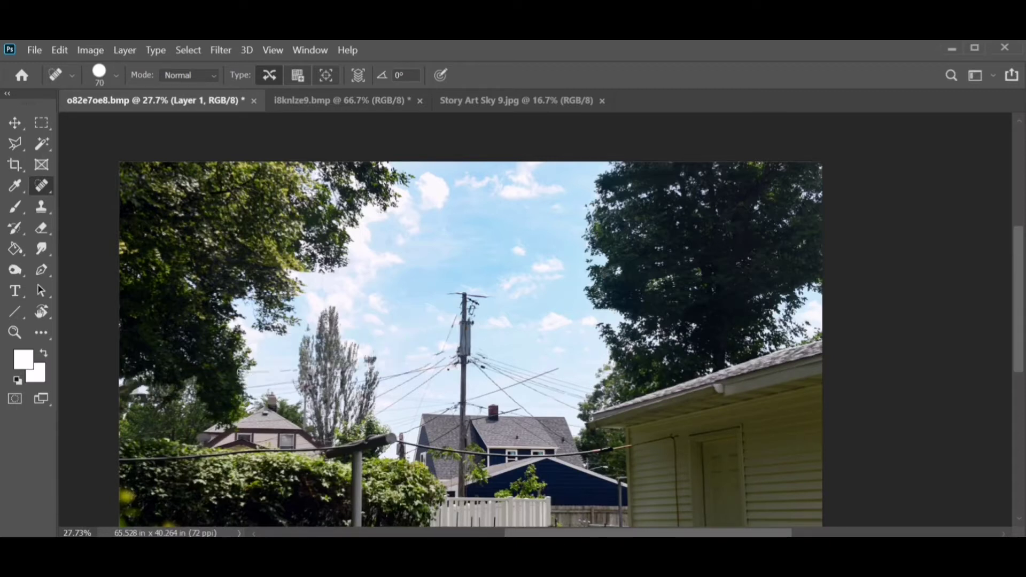
{"action": "mouse_move", "coordinate": [241, 373]}
{"action": "left_mouse_down"}
{"action": "mouse_move", "coordinate": [302, 380]}
{"action": "mouse_move", "coordinate": [453, 350]}
{"action": "left_mouse_up"}
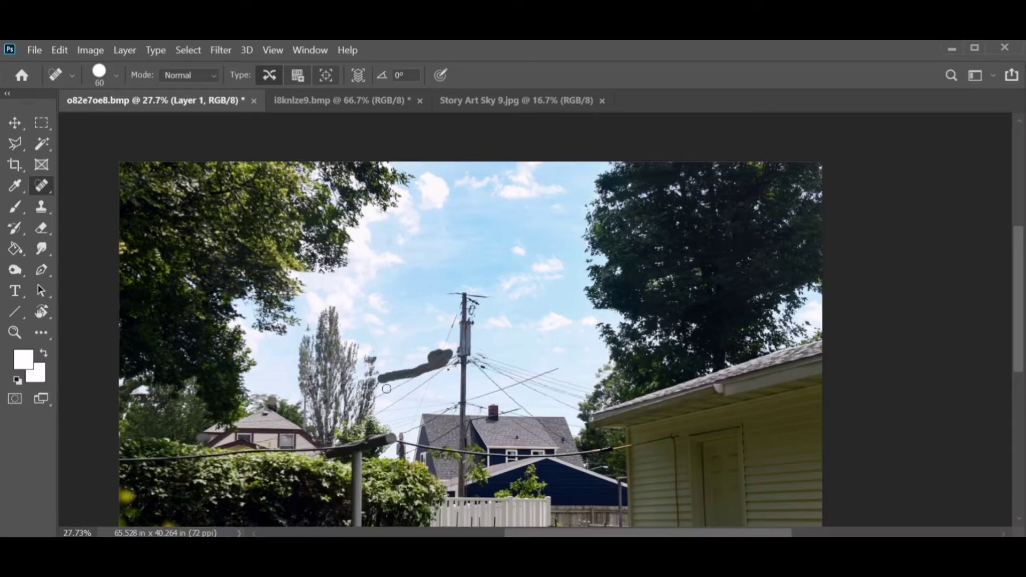
With a smaller brush, heal the wires along the roof and across the poplar.
{"action": "key", "text": "bracketleft"}
{"action": "key", "text": "bracketleft"}
{"action": "scroll", "coordinate": [260, 417], "scroll_direction": "up", "scroll_amount": 2}
{"action": "key", "text": "bracketleft"}
{"action": "key", "text": "bracketleft"}
{"action": "key", "text": "bracketleft"}
{"action": "mouse_move", "coordinate": [239, 420]}
{"action": "left_mouse_down"}
{"action": "mouse_move", "coordinate": [292, 418]}
{"action": "mouse_move", "coordinate": [393, 372]}
{"action": "left_mouse_up"}
{"action": "left_click_drag", "start_coordinate": [254, 452], "coordinate": [460, 359]}
{"action": "key", "text": "bracketright"}
{"action": "left_click_drag", "start_coordinate": [417, 420], "coordinate": [547, 331]}
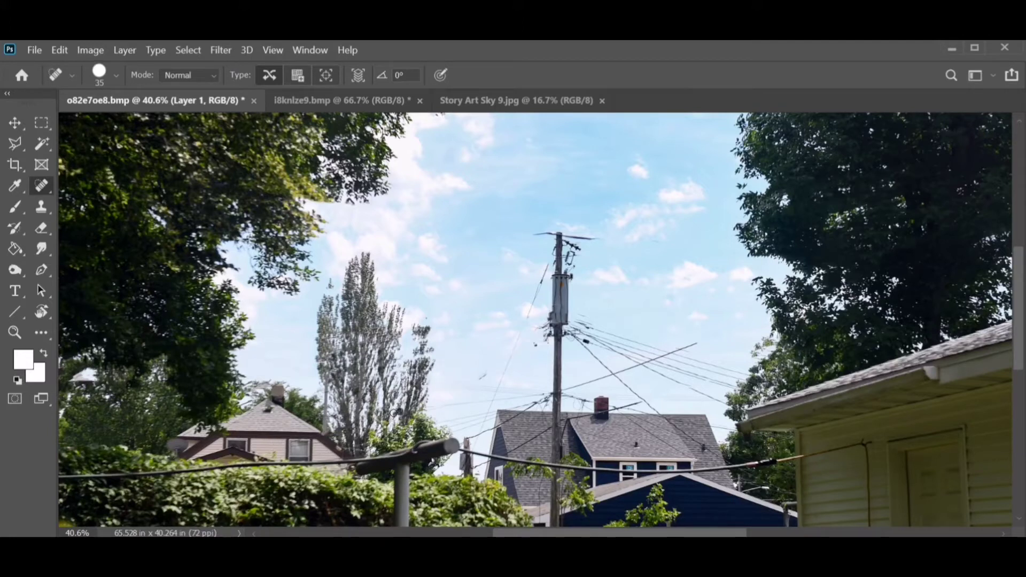
{"action": "left_click_drag", "start_coordinate": [443, 385], "coordinate": [526, 384]}
Remove the sky speck and the diagonal and clustered wires near the pole.
{"action": "key", "text": "bracketright"}
{"action": "key", "text": "bracketright"}
{"action": "key", "text": "bracketright"}
{"action": "mouse_move", "coordinate": [544, 267]}
{"action": "left_mouse_down"}
{"action": "mouse_move", "coordinate": [485, 401]}
{"action": "mouse_move", "coordinate": [439, 430]}
{"action": "mouse_move", "coordinate": [537, 387]}
{"action": "mouse_move", "coordinate": [695, 345]}
{"action": "left_mouse_up"}
{"action": "key", "text": "bracketleft"}
{"action": "key", "text": "bracketleft"}
{"action": "left_click_drag", "start_coordinate": [575, 331], "coordinate": [654, 409]}
{"action": "key", "text": "bracketright"}
{"action": "key", "text": "bracketright"}
{"action": "key", "text": "bracketright"}
{"action": "mouse_move", "coordinate": [580, 326]}
{"action": "left_mouse_down"}
{"action": "mouse_move", "coordinate": [695, 374]}
{"action": "mouse_move", "coordinate": [716, 401]}
{"action": "mouse_move", "coordinate": [754, 387]}
{"action": "mouse_move", "coordinate": [529, 414]}
{"action": "left_mouse_up"}
{"action": "key", "text": "bracketleft"}
{"action": "key", "text": "bracketleft"}
{"action": "key", "text": "bracketleft"}
{"action": "key", "text": "bracketleft"}
Heal the antenna wires left of the chimney and the roof dot.
{"action": "scroll", "coordinate": [695, 433], "scroll_direction": "up", "scroll_amount": 3}
{"action": "mouse_move", "coordinate": [566, 385]}
{"action": "left_mouse_down"}
{"action": "mouse_move", "coordinate": [558, 396]}
{"action": "mouse_move", "coordinate": [686, 455]}
{"action": "left_mouse_up"}
{"action": "key", "text": "bracketright"}
{"action": "left_click_drag", "start_coordinate": [631, 418], "coordinate": [731, 467]}
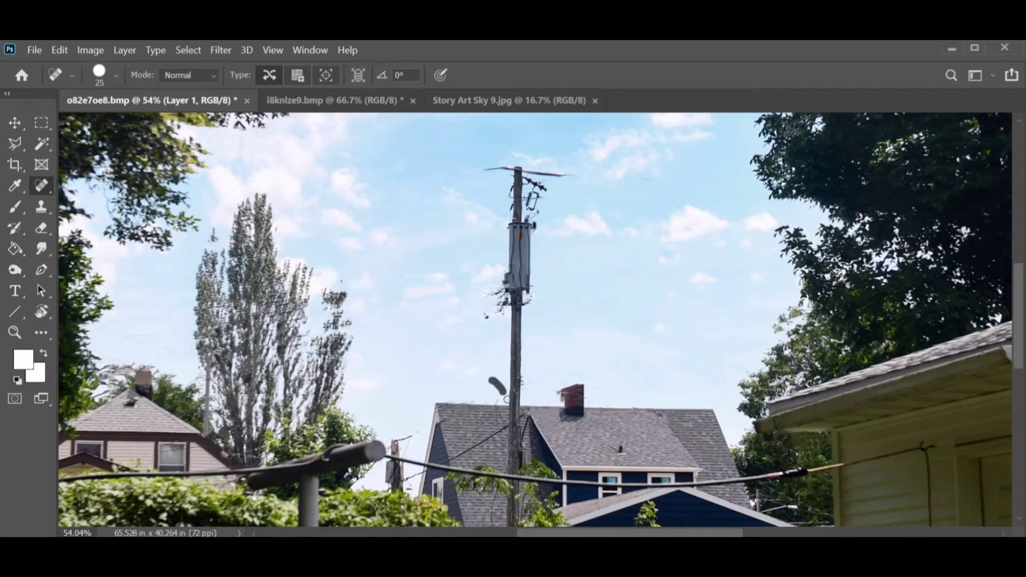
With a large brush, remove the pole top, transformer and clothesline pole.
{"action": "key", "text": "bracketright"}
{"action": "key", "text": "bracketright"}
{"action": "key", "text": "bracketright"}
{"action": "left_click_drag", "start_coordinate": [514, 166], "coordinate": [514, 375]}
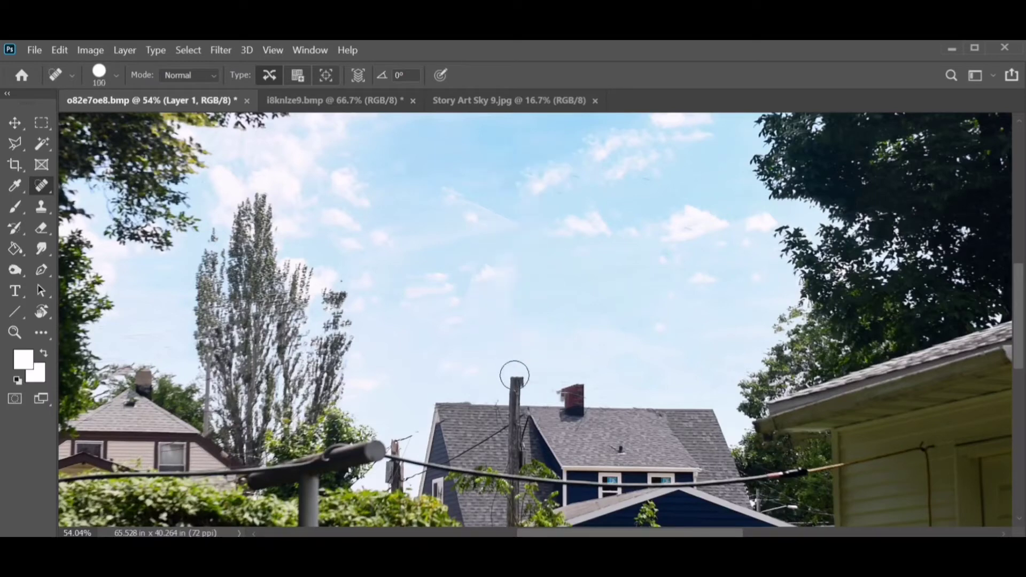
{"action": "scroll", "coordinate": [514, 376], "scroll_direction": "down", "scroll_amount": 3}
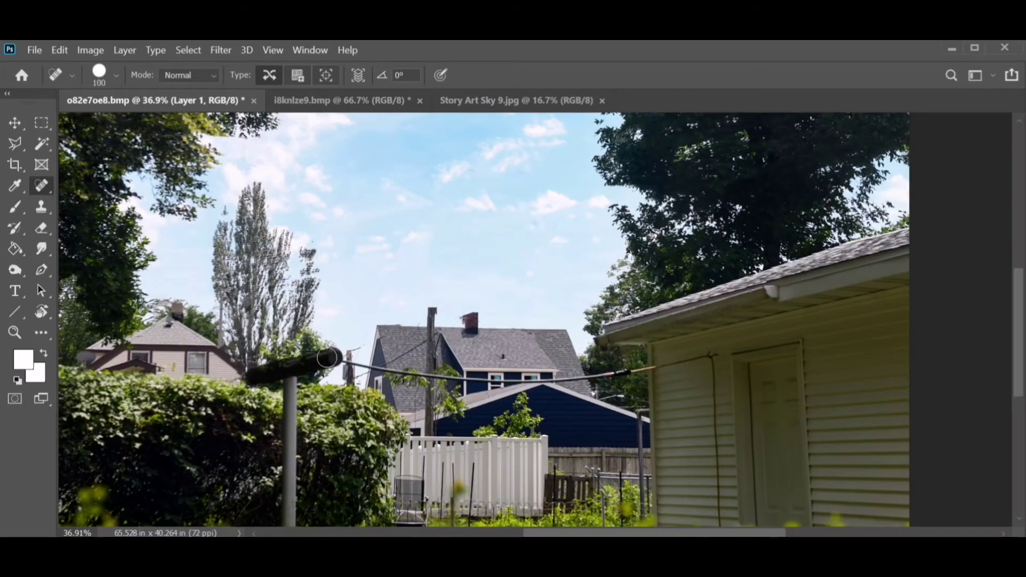
{"action": "left_click_drag", "start_coordinate": [327, 358], "coordinate": [291, 521]}
{"action": "scroll", "coordinate": [419, 465], "scroll_direction": "down", "scroll_amount": 2}
{"action": "scroll", "coordinate": [419, 465], "scroll_direction": "up", "scroll_amount": 1}
Finish erasing the clothesline pole and the utility pole's shaft.
{"action": "key", "text": "bracketleft"}
{"action": "left_click_drag", "start_coordinate": [465, 369], "coordinate": [767, 488]}
{"action": "key", "text": "bracketleft"}
{"action": "key", "text": "bracketleft"}
{"action": "key", "text": "bracketleft"}
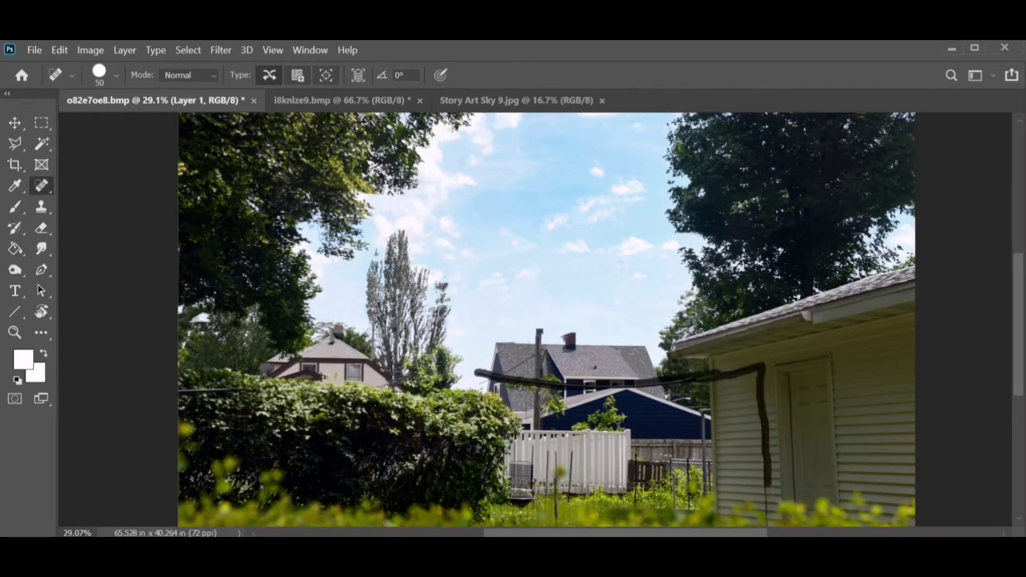
{"action": "scroll", "coordinate": [484, 398], "scroll_direction": "up", "scroll_amount": 2}
{"action": "left_click_drag", "start_coordinate": [555, 308], "coordinate": [556, 438]}
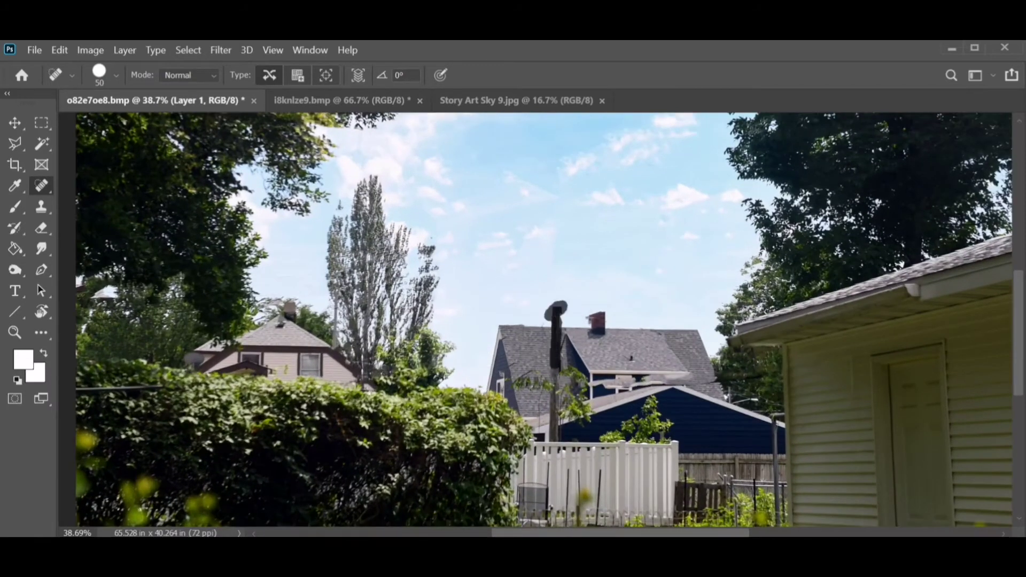
{"action": "left_click_drag", "start_coordinate": [560, 337], "coordinate": [558, 375]}
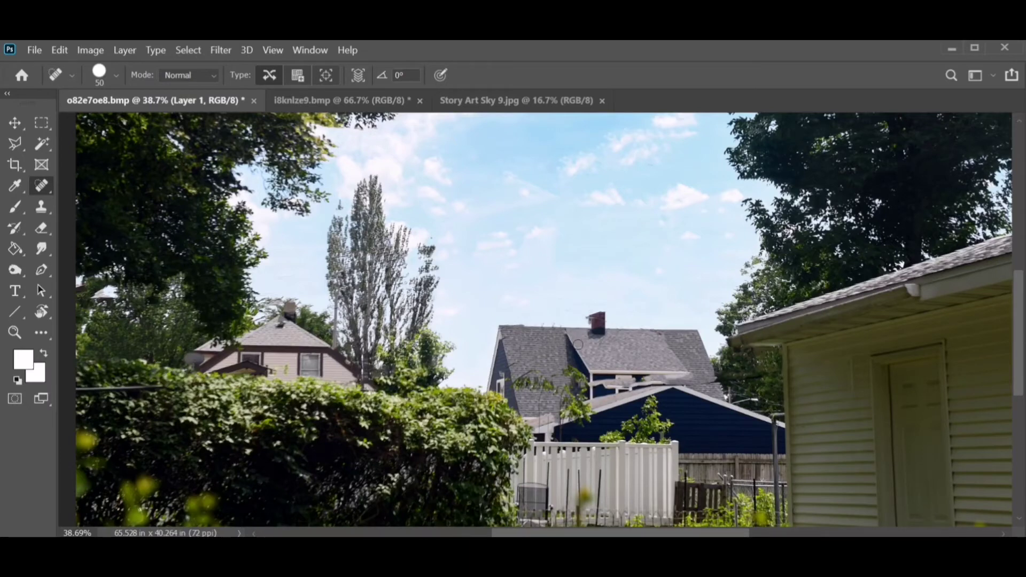
Switch to the Clone Stamp to touch up the remaining areas.
{"action": "key", "text": "s"}
{"action": "scroll", "coordinate": [578, 345], "scroll_direction": "up", "scroll_amount": 2}
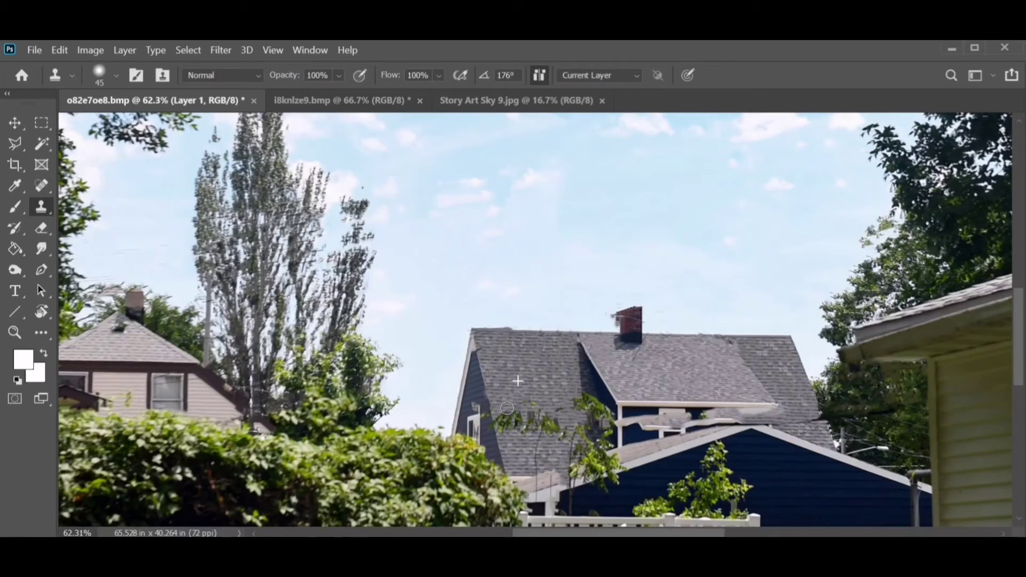
{"action": "scroll", "coordinate": [625, 360], "scroll_direction": "down", "scroll_amount": 1}
{"action": "scroll", "coordinate": [710, 304], "scroll_direction": "down", "scroll_amount": 1}
{"action": "scroll", "coordinate": [709, 303], "scroll_direction": "up", "scroll_amount": 2}
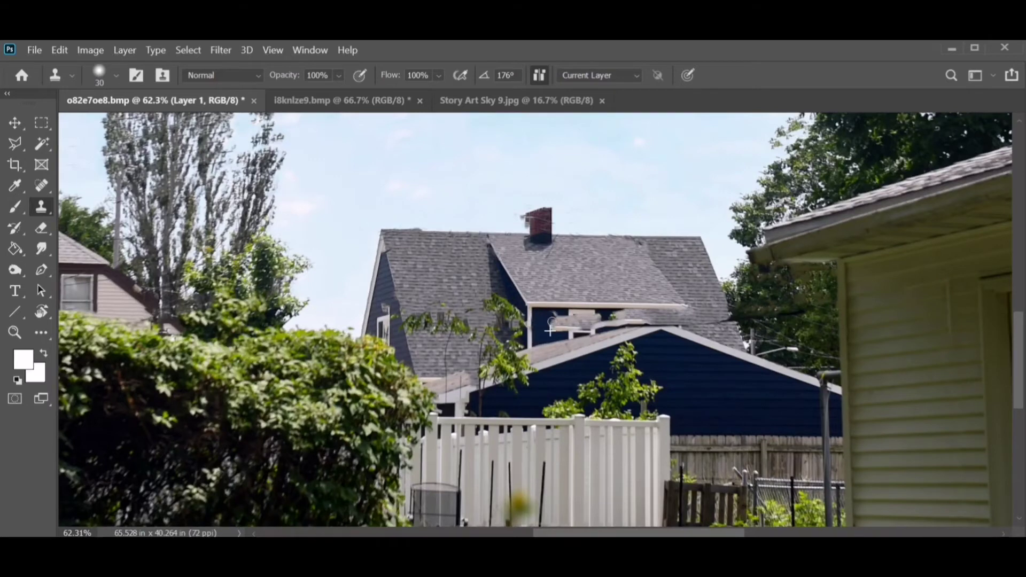
Adjust the Yellows, Greens and Blues ranges to deepen the greens and sky.
{"action": "key", "text": "ctrl+0"}
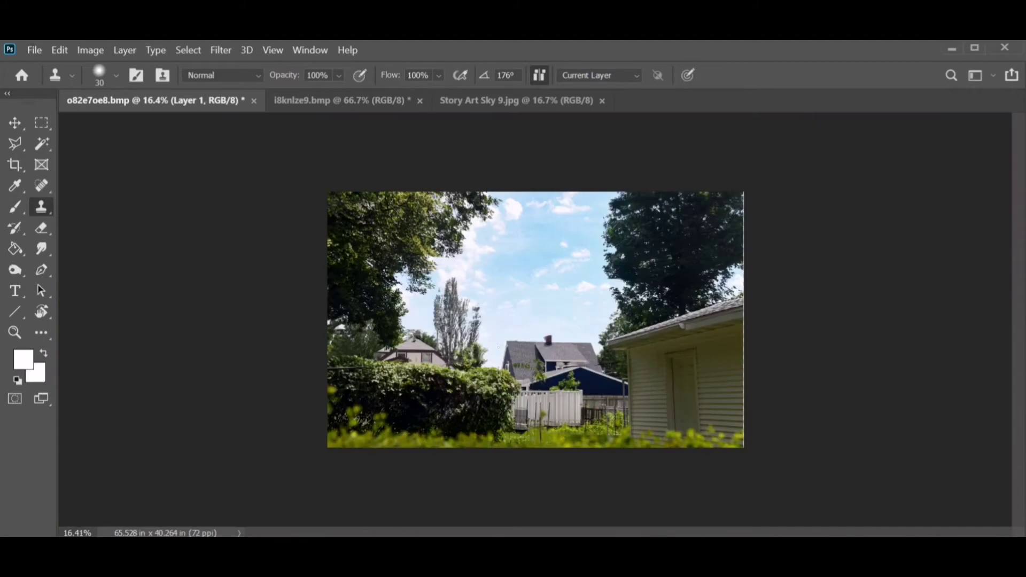
{"action": "key", "text": "F7"}
{"action": "key", "text": "ctrl+u"}
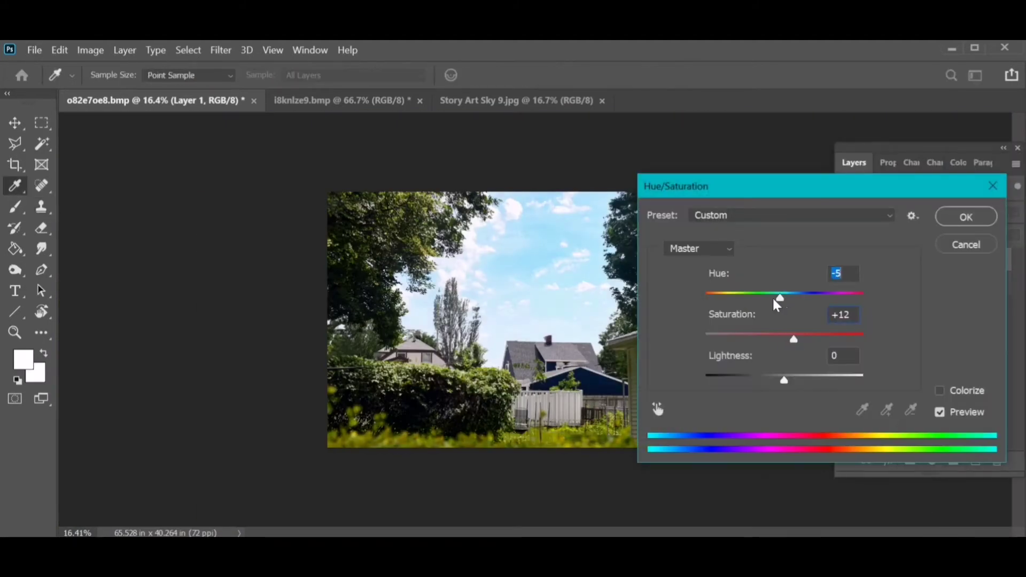
{"action": "left_click", "coordinate": [938, 234]}
{"action": "left_click", "coordinate": [909, 247]}
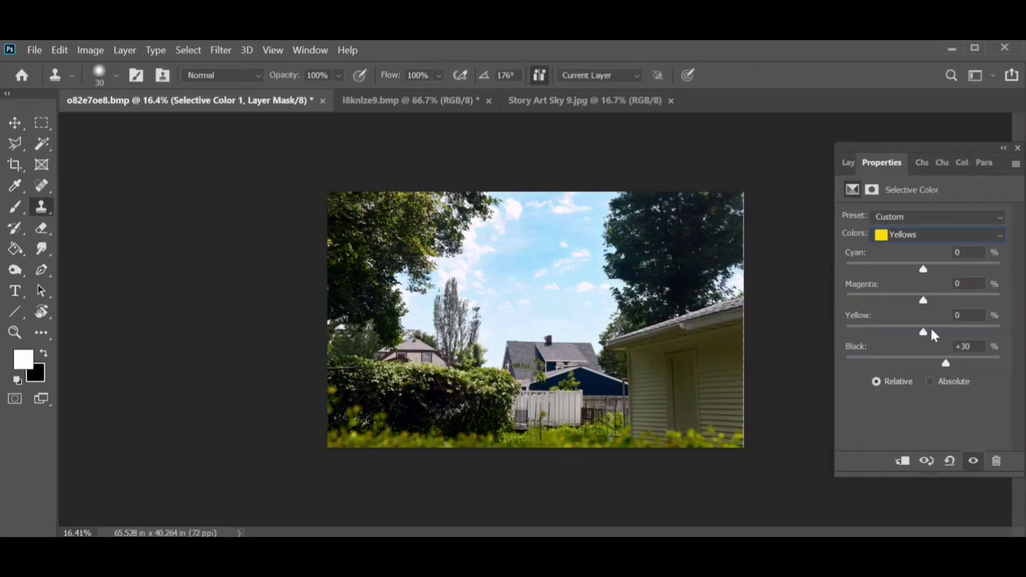
{"action": "left_click", "coordinate": [938, 234]}
{"action": "left_click", "coordinate": [904, 274]}
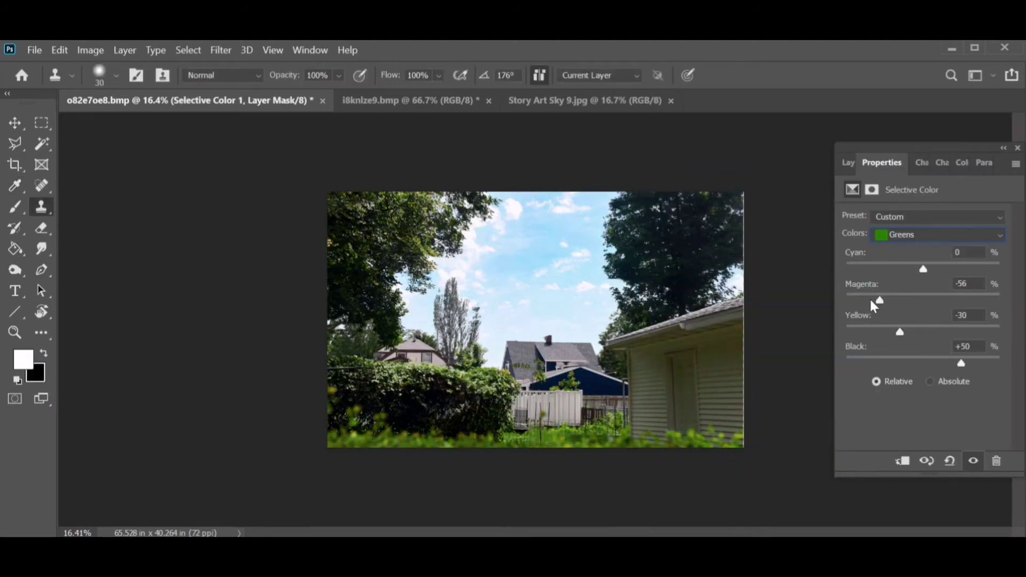
{"action": "left_click", "coordinate": [938, 234]}
{"action": "left_click", "coordinate": [903, 292]}
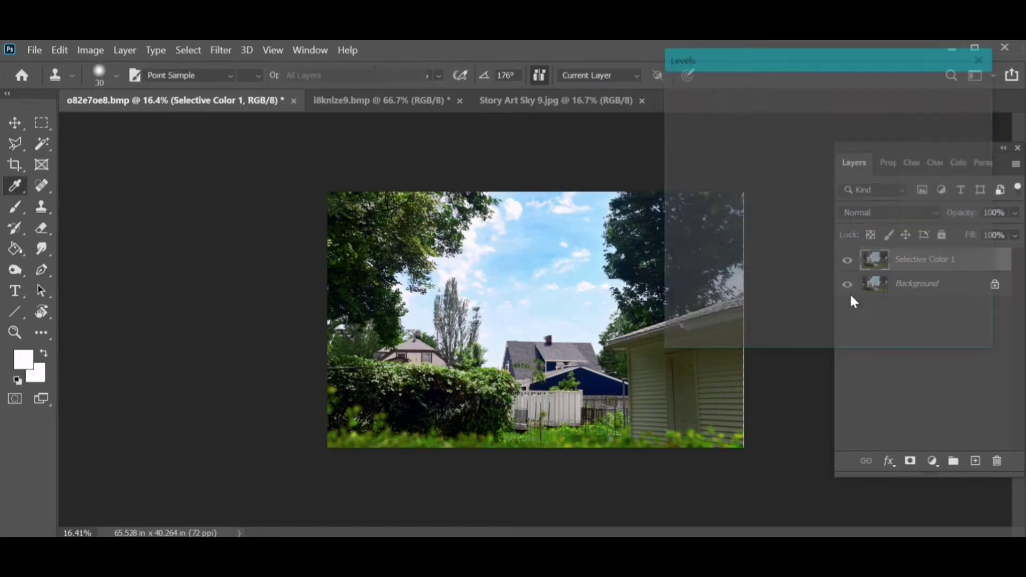
Confirm the Levels adjustment and move the Layers panel off the photo.
{"action": "left_click", "coordinate": [936, 94]}
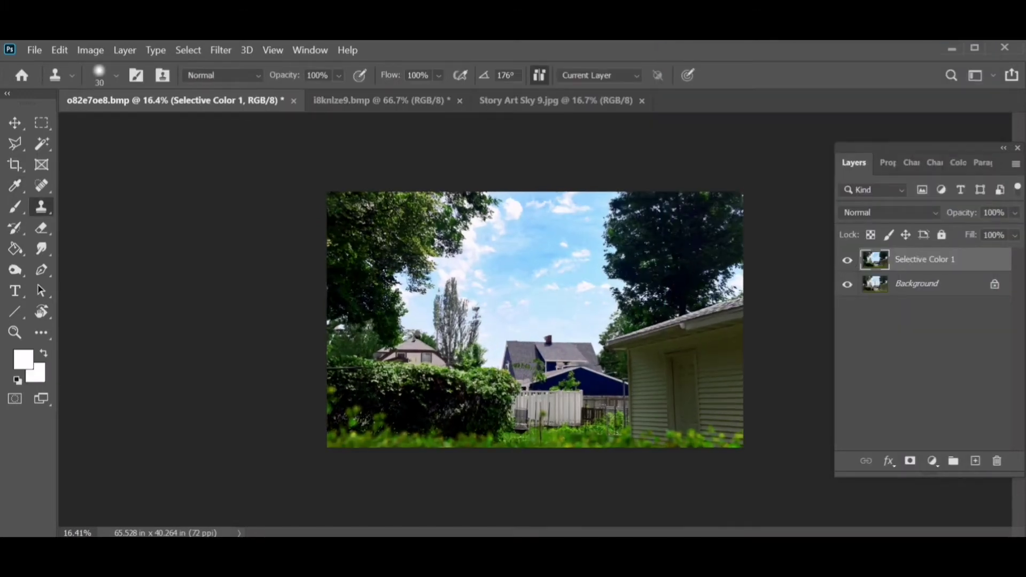
{"action": "key", "text": "Tab"}
{"action": "scroll", "coordinate": [509, 305], "scroll_direction": "up", "scroll_amount": 5}
{"action": "key", "text": "F7"}
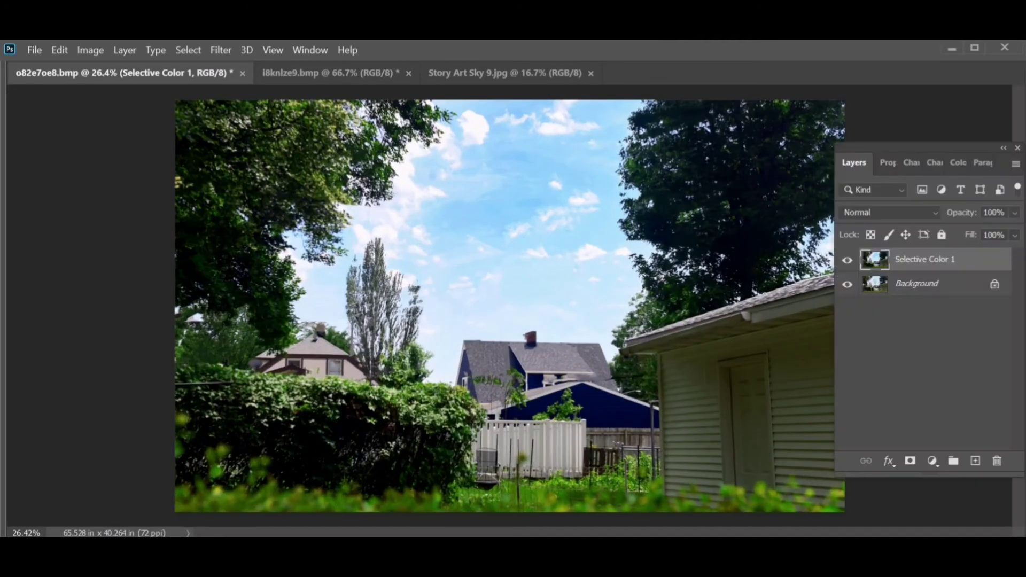
{"action": "left_click_drag", "start_coordinate": [906, 163], "coordinate": [966, 161]}
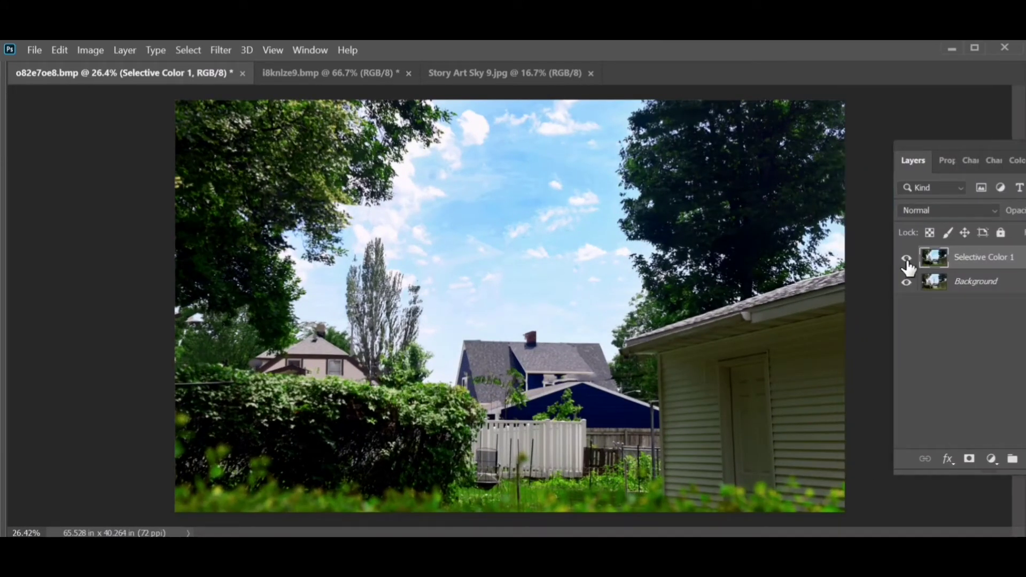
{"action": "left_click", "coordinate": [907, 260]}
{"action": "left_click", "coordinate": [907, 260]}
{"action": "left_click", "coordinate": [907, 260]}
{"action": "left_click", "coordinate": [907, 260]}
{"action": "left_click", "coordinate": [907, 260]}
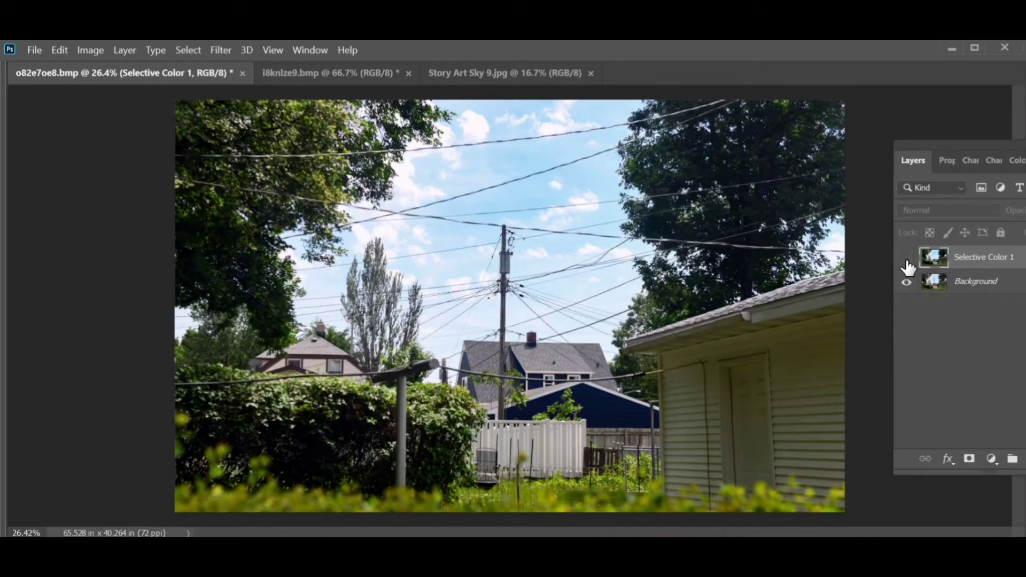
{"action": "left_click", "coordinate": [907, 260]}
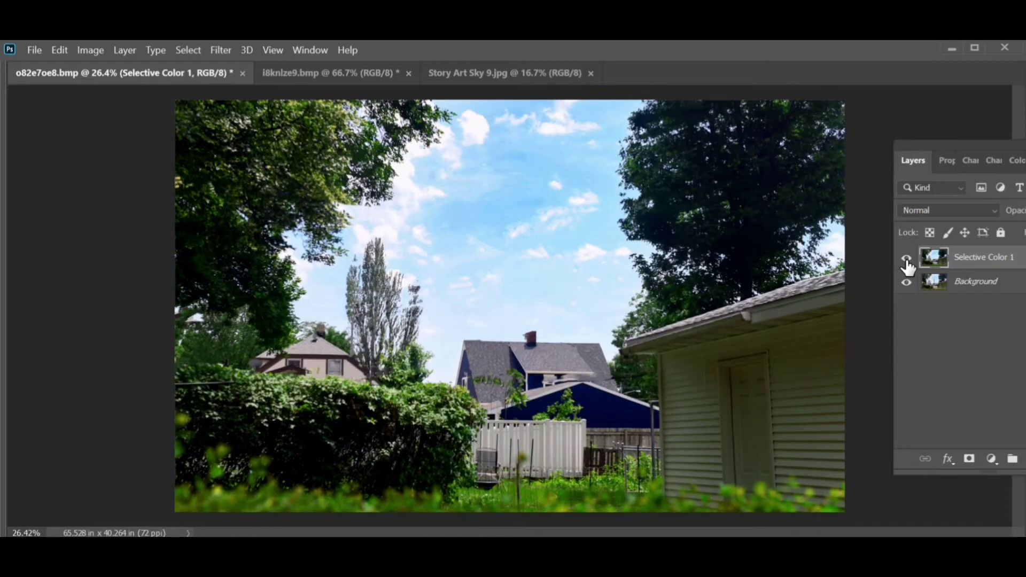
{"action": "left_click", "coordinate": [907, 260]}
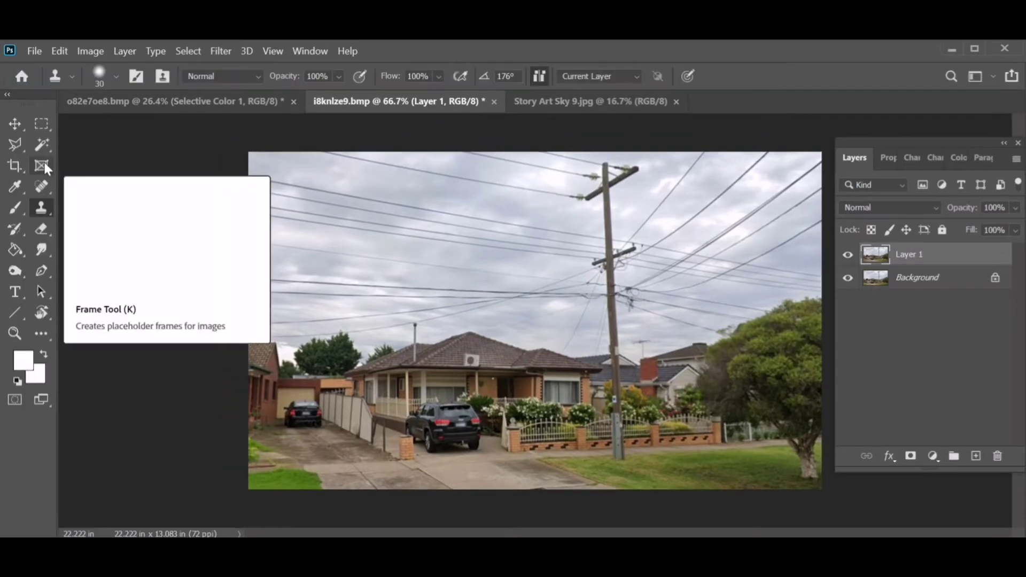
Quick-select the sky, including the wire-covered upper-right area.
{"action": "right_click", "coordinate": [41, 144]}
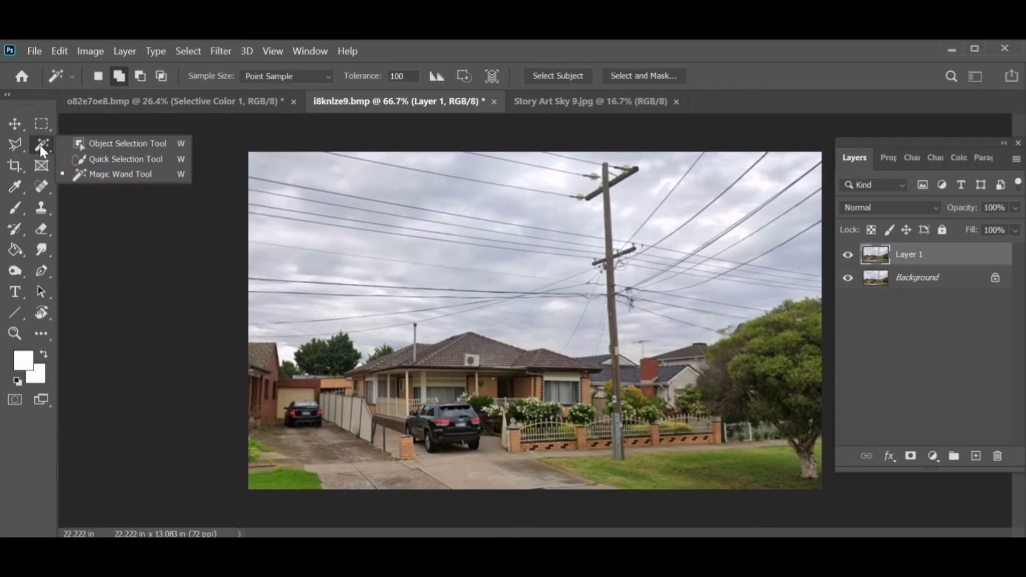
{"action": "left_click", "coordinate": [107, 160]}
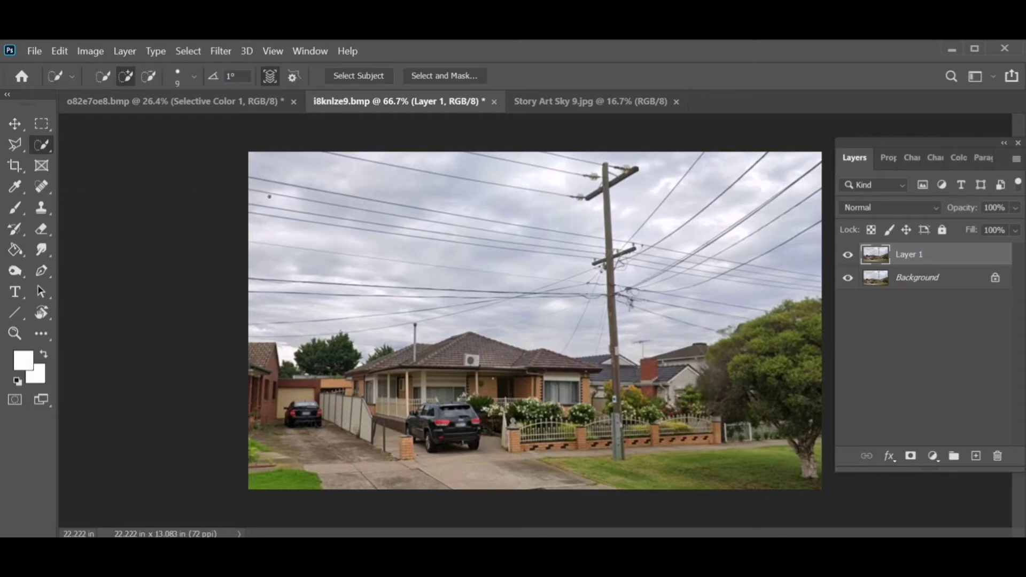
{"action": "mouse_move", "coordinate": [264, 181]}
{"action": "left_mouse_down"}
{"action": "mouse_move", "coordinate": [584, 215]}
{"action": "mouse_move", "coordinate": [814, 183]}
{"action": "left_mouse_up"}
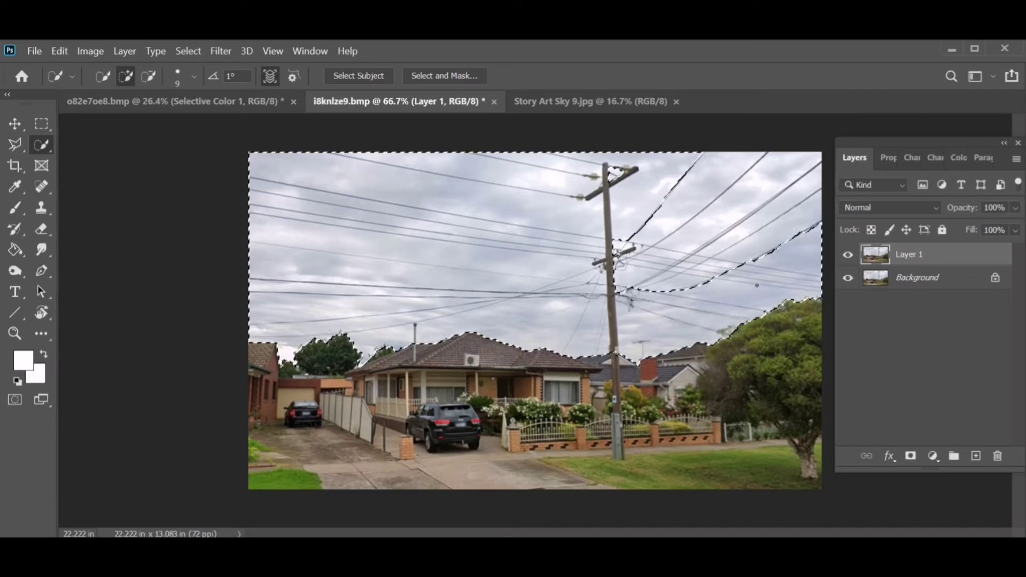
{"action": "left_click_drag", "start_coordinate": [815, 183], "coordinate": [651, 286]}
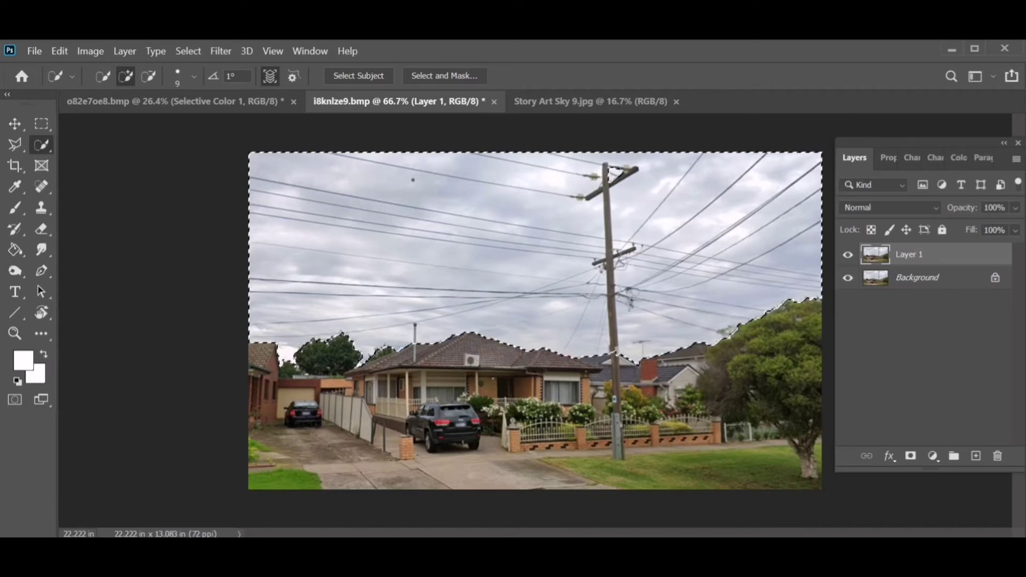
Mask Layer 1 with the sky selection, fill Background white, and invert the mask.
{"action": "left_click", "coordinate": [910, 456]}
{"action": "left_click", "coordinate": [880, 286]}
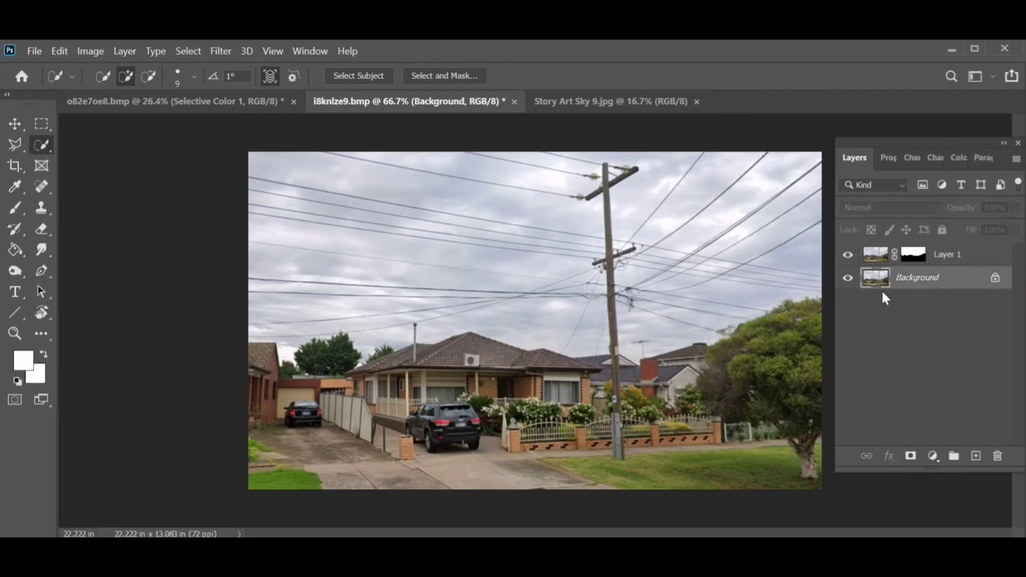
{"action": "key", "text": "alt+BackSpace"}
{"action": "key", "text": "ctrl+v"}
{"action": "left_click", "coordinate": [848, 277]}
{"action": "left_click", "coordinate": [913, 254]}
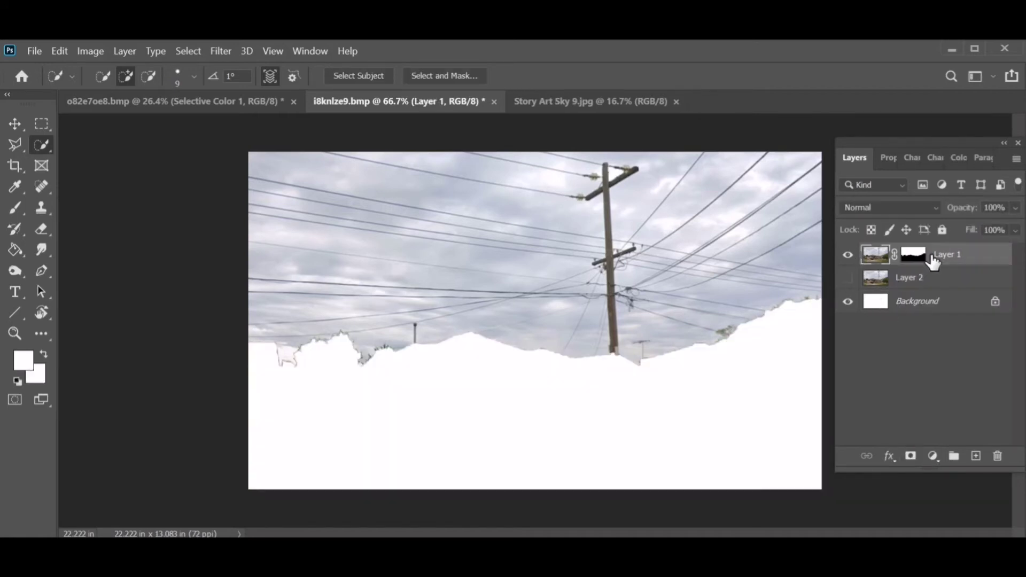
{"action": "key", "text": "ctrl+i"}
Set black as paint colour and bring the stormy sky image in.
{"action": "key", "text": "b"}
{"action": "key", "text": "d"}
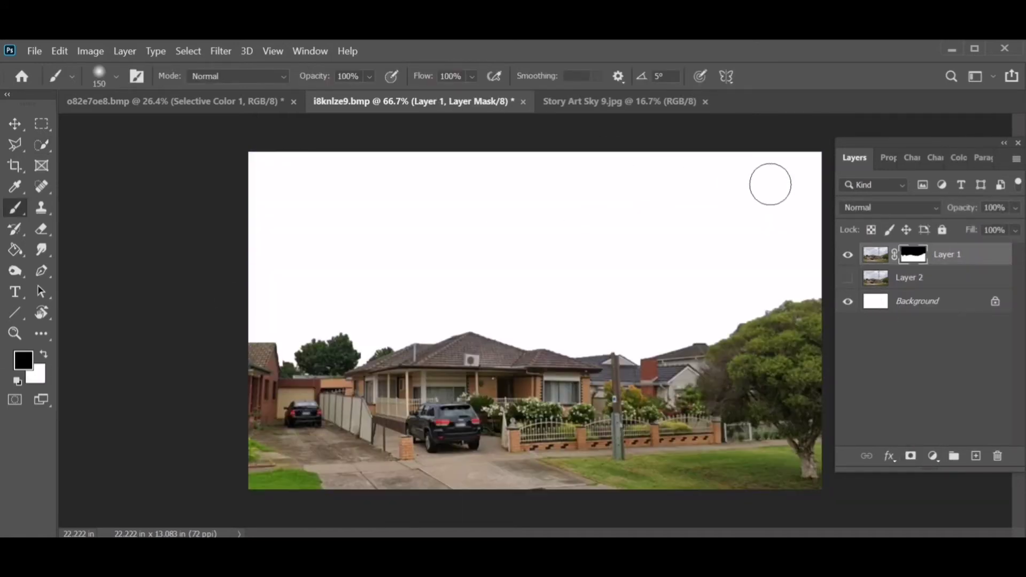
{"action": "key", "text": "j"}
{"action": "left_click", "coordinate": [608, 101]}
Free Transform the stormy sky to span the photo's top down to the rooftops.
{"action": "left_click_drag", "start_coordinate": [875, 256], "coordinate": [862, 291]}
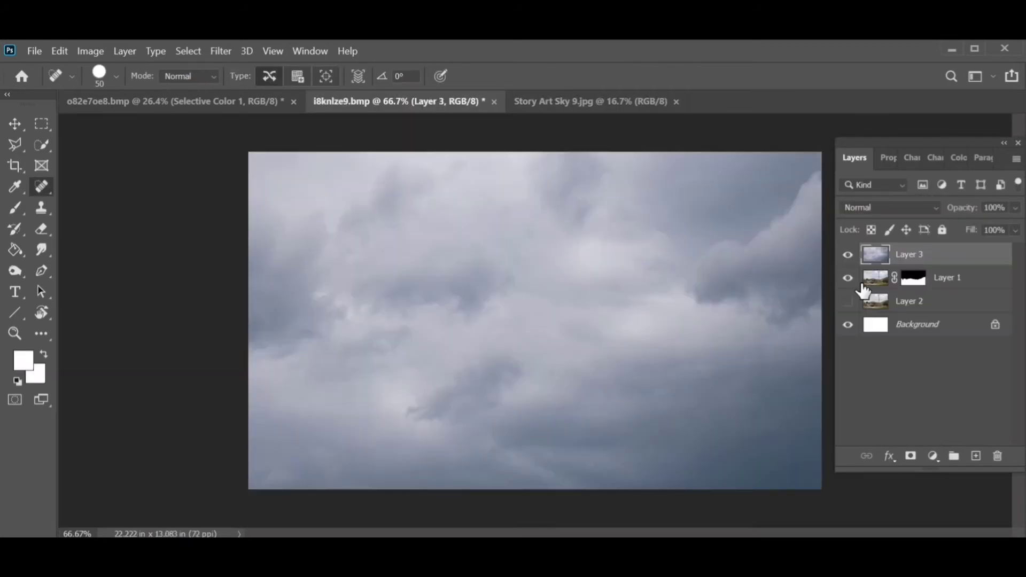
{"action": "key", "text": "ctrl+t"}
{"action": "key", "text": "ctrl+minus"}
{"action": "left_click_drag", "start_coordinate": [627, 339], "coordinate": [532, 331]}
{"action": "scroll", "coordinate": [532, 331], "scroll_direction": "down", "scroll_amount": 2}
{"action": "scroll", "coordinate": [595, 190], "scroll_direction": "up", "scroll_amount": 4}
{"action": "left_click_drag", "start_coordinate": [596, 189], "coordinate": [516, 300]}
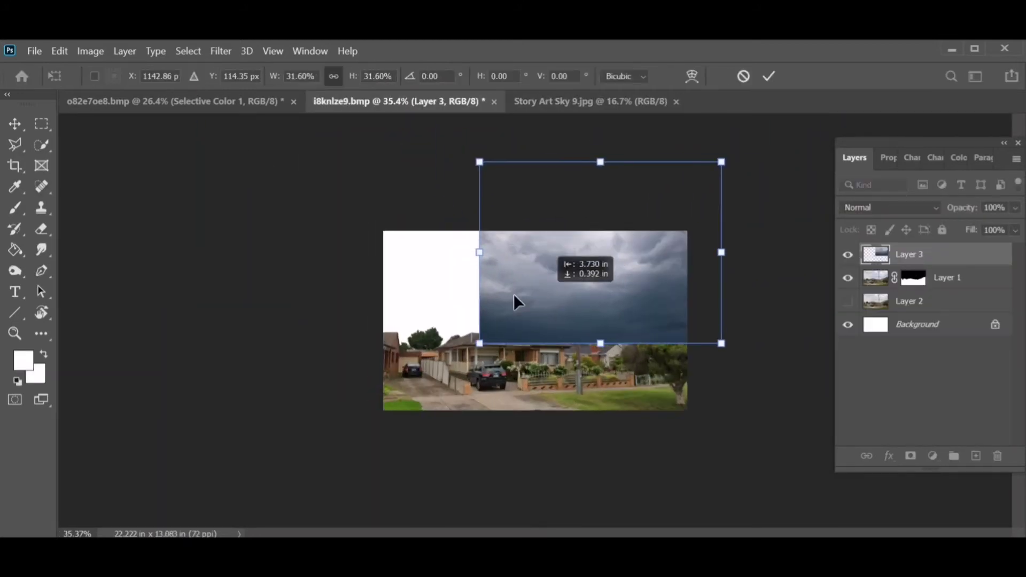
{"action": "left_click_drag", "start_coordinate": [722, 252], "coordinate": [664, 245]}
{"action": "left_click_drag", "start_coordinate": [520, 142], "coordinate": [504, 198]}
{"action": "mouse_move", "coordinate": [625, 197]}
{"action": "left_mouse_down"}
{"action": "mouse_move", "coordinate": [671, 199]}
{"action": "mouse_move", "coordinate": [711, 147]}
{"action": "left_mouse_up"}
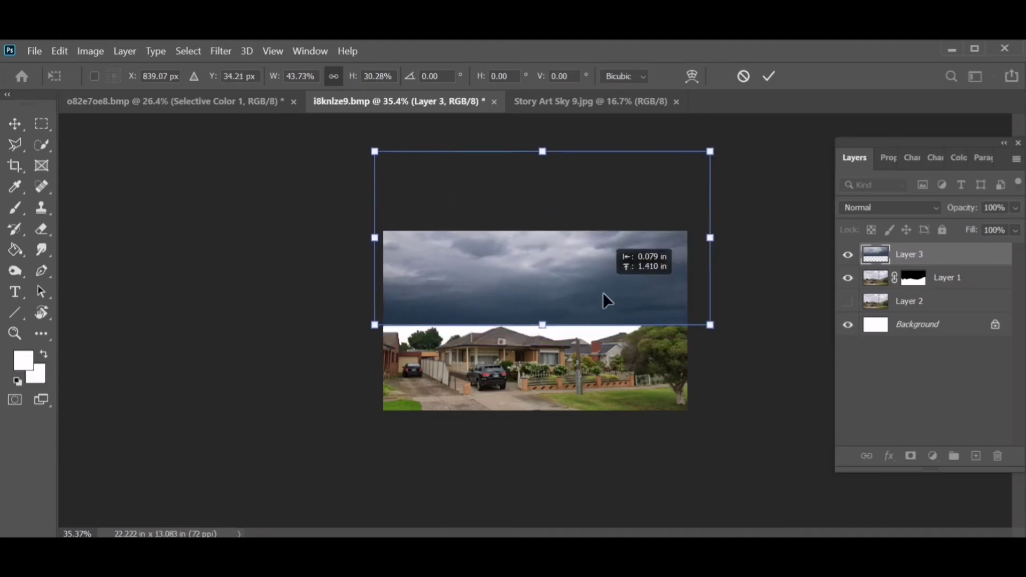
{"action": "left_click_drag", "start_coordinate": [543, 146], "coordinate": [549, 232]}
{"action": "key", "text": "Return"}
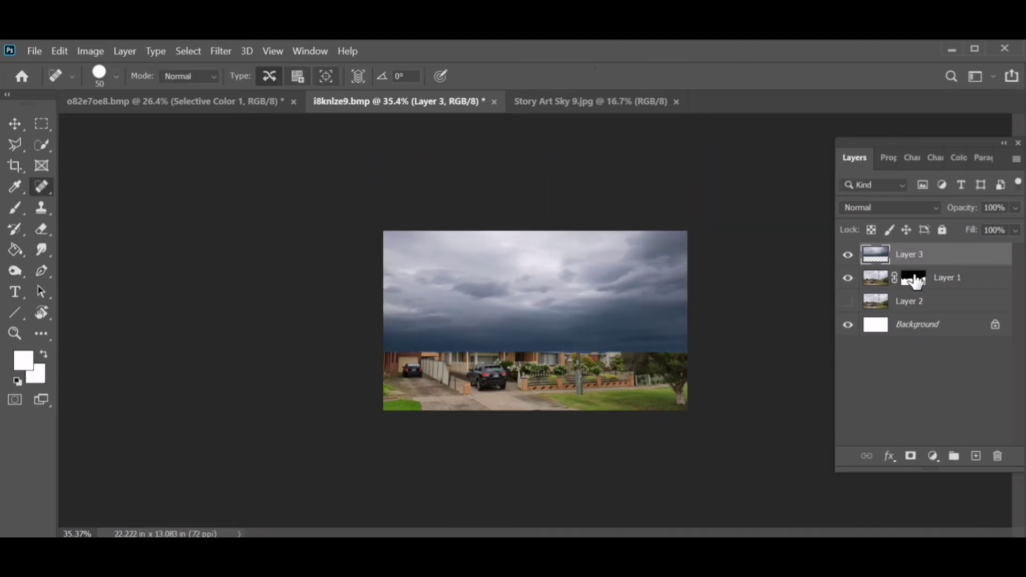
Move the house layer above the sky and tone the sky with Levels and Hue/Saturation.
{"action": "left_click_drag", "start_coordinate": [908, 254], "coordinate": [911, 283]}
{"action": "key", "text": "ctrl+0"}
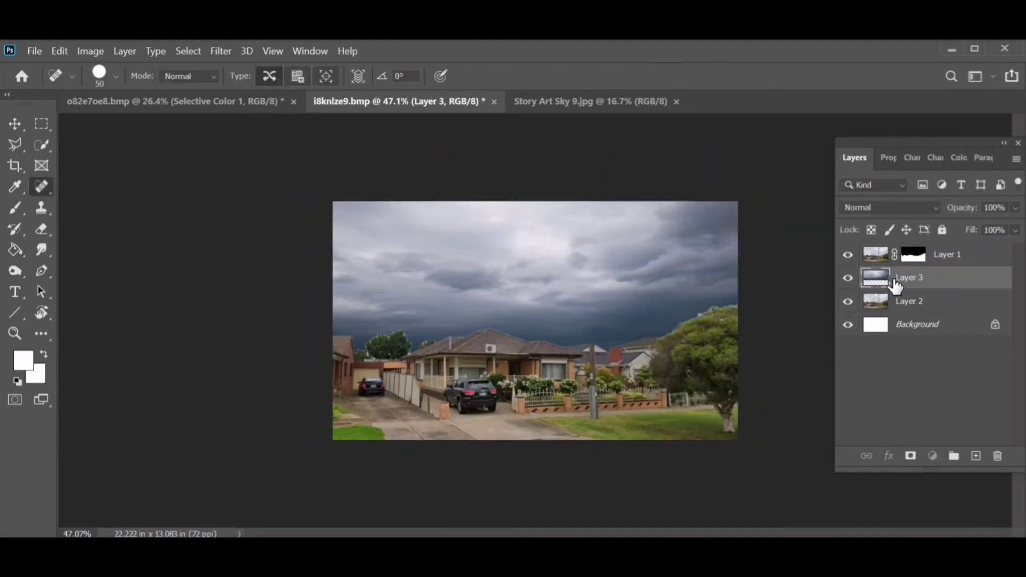
{"action": "key", "text": "ctrl+l"}
{"action": "left_click_drag", "start_coordinate": [876, 236], "coordinate": [874, 236]}
{"action": "left_click", "coordinate": [951, 91]}
{"action": "key", "text": "ctrl+u"}
{"action": "left_click_drag", "start_coordinate": [784, 340], "coordinate": [788, 340]}
{"action": "left_click_drag", "start_coordinate": [784, 298], "coordinate": [777, 300]}
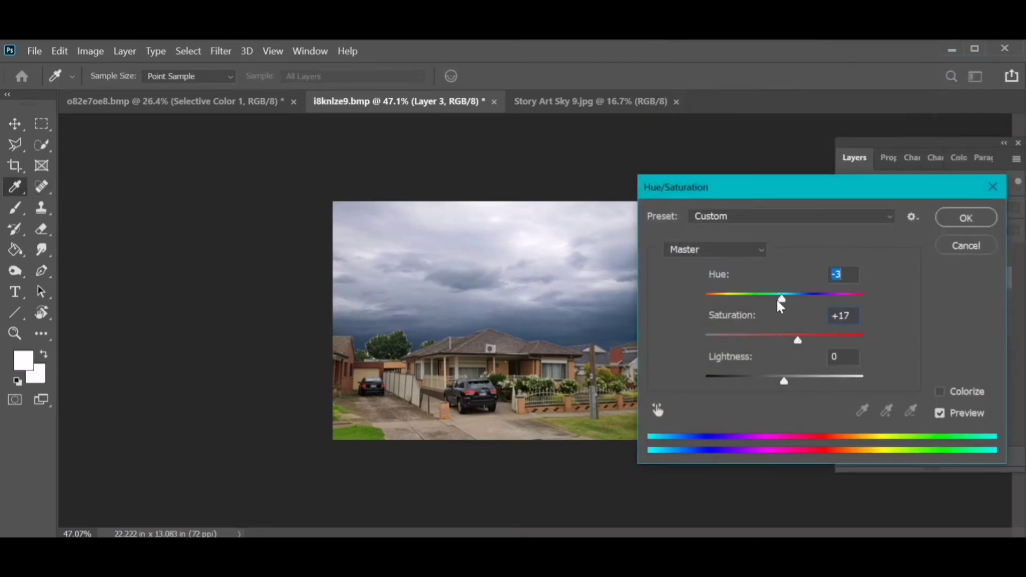
{"action": "left_click", "coordinate": [881, 157]}
Feather the house layer's mask to 3.2 px.
{"action": "left_click", "coordinate": [975, 306]}
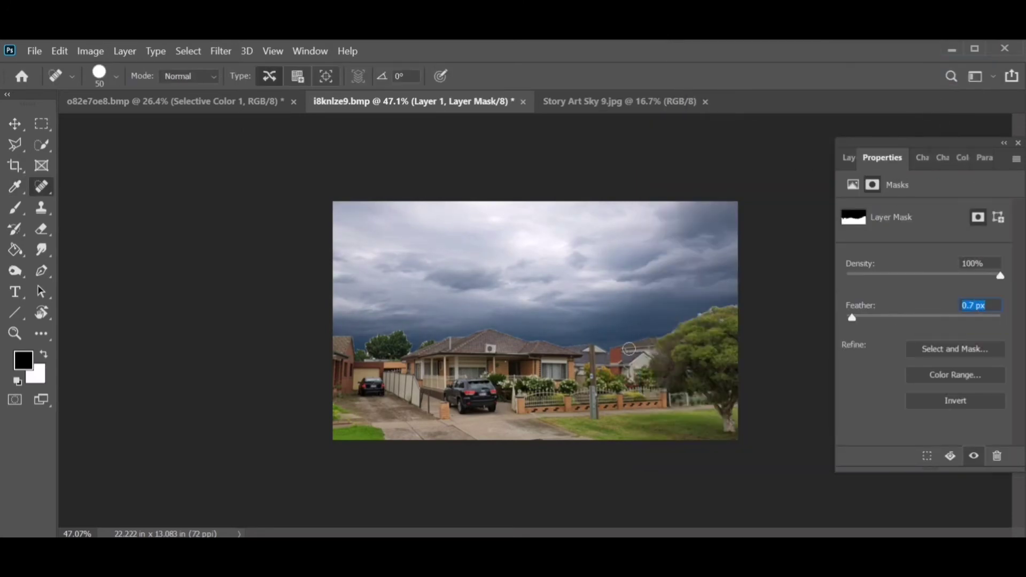
{"action": "key", "text": "ctrl+plus"}
{"action": "key", "text": "ctrl+plus"}
{"action": "key", "text": "ctrl+plus"}
{"action": "type", "text": "3.2"}
{"action": "key", "text": "Return"}
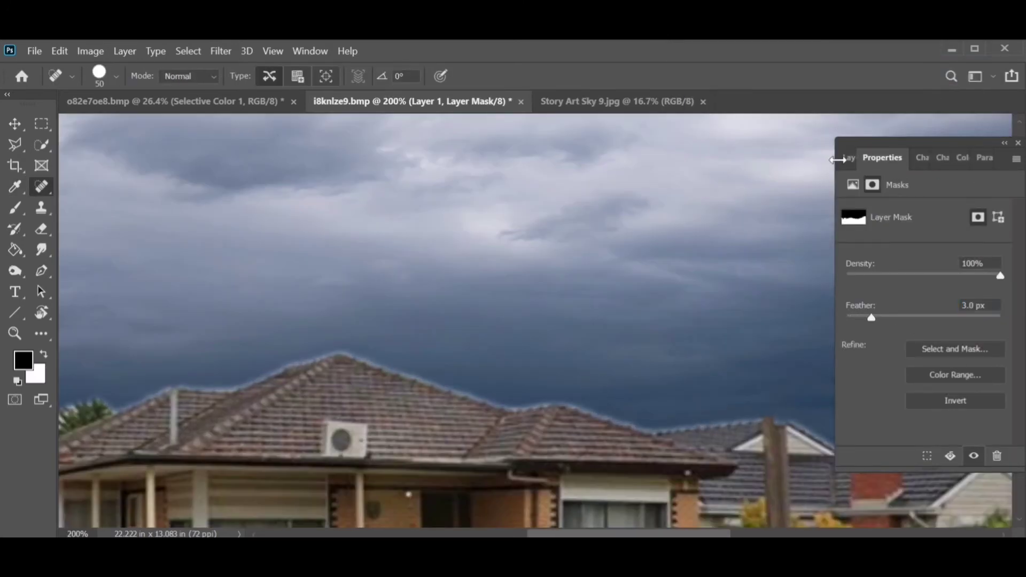
Clone Stamp the vent pipe off the roof on the Layer 1 image.
{"action": "left_click", "coordinate": [854, 157]}
{"action": "scroll", "coordinate": [693, 367], "scroll_direction": "down", "scroll_amount": 5}
{"action": "scroll", "coordinate": [693, 367], "scroll_direction": "down", "scroll_amount": 1}
{"action": "scroll", "coordinate": [466, 391], "scroll_direction": "up", "scroll_amount": 4}
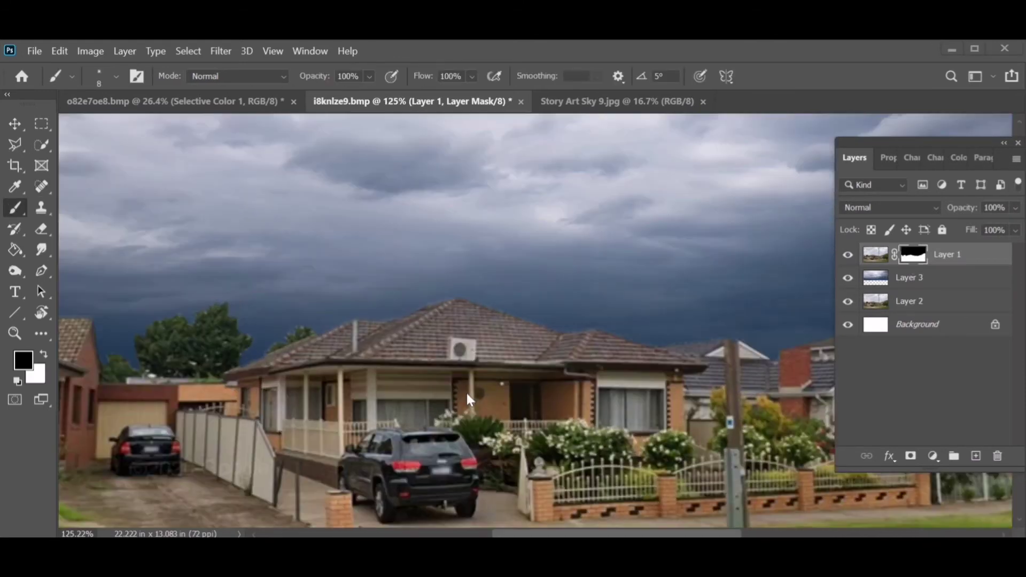
{"action": "scroll", "coordinate": [367, 347], "scroll_direction": "up", "scroll_amount": 1}
{"action": "key", "text": "s"}
{"action": "key", "text": "ctrl+2"}
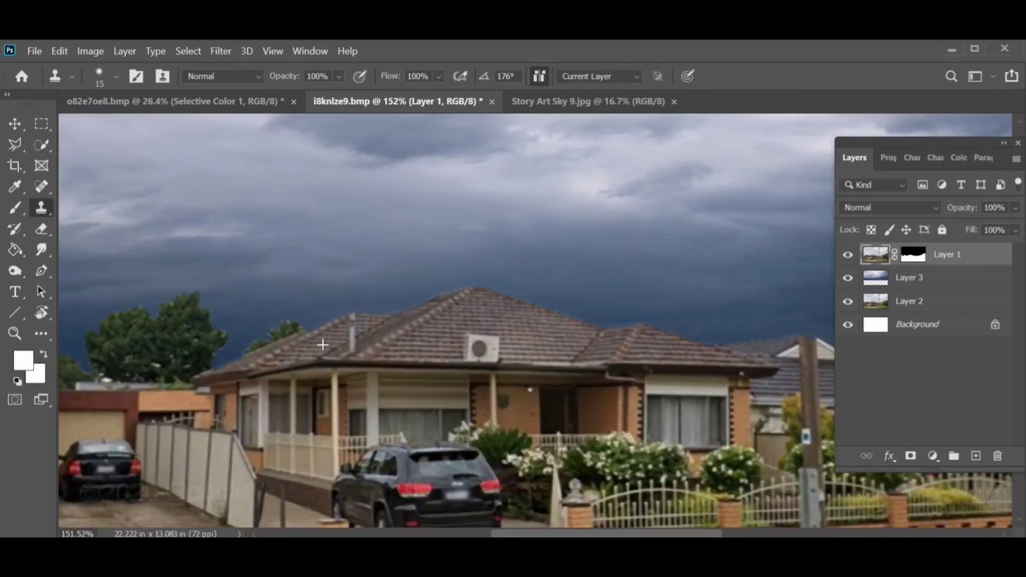
{"action": "left_click_drag", "start_coordinate": [347, 321], "coordinate": [361, 333]}
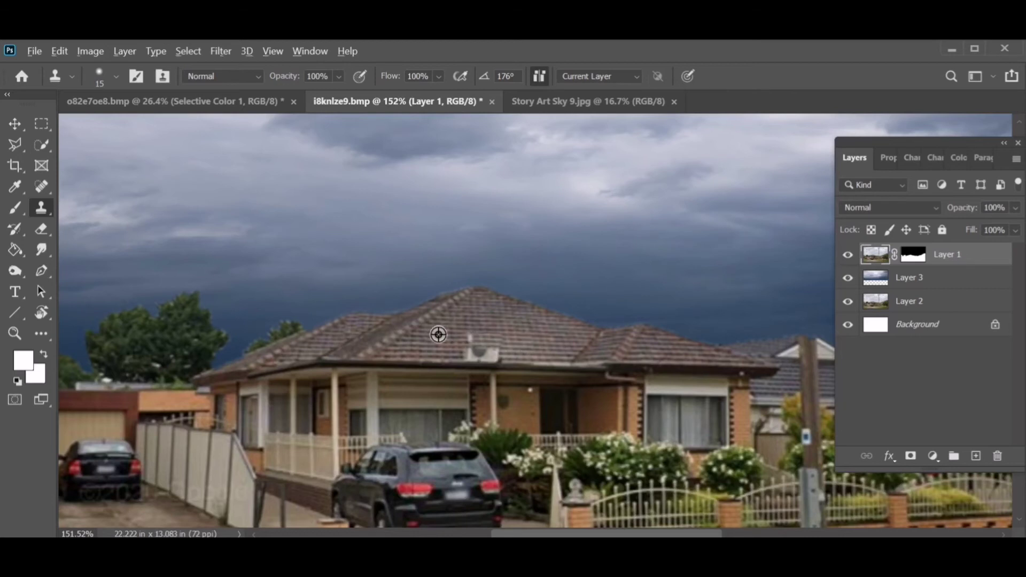
Clone out the top of the utility pole above the roofline.
{"action": "scroll", "coordinate": [534, 321], "scroll_direction": "up", "scroll_amount": 2}
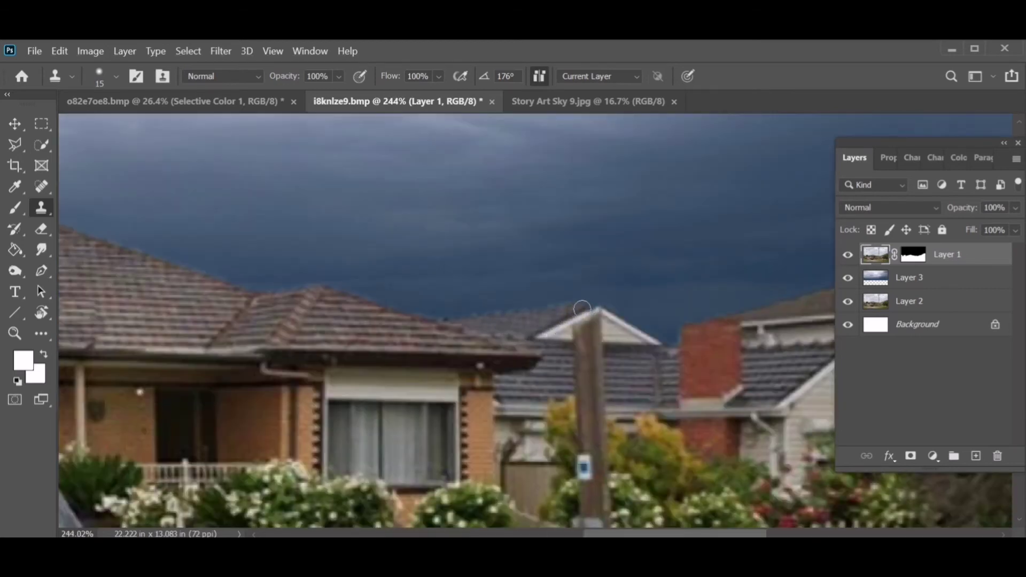
{"action": "left_click_drag", "start_coordinate": [588, 306], "coordinate": [588, 407]}
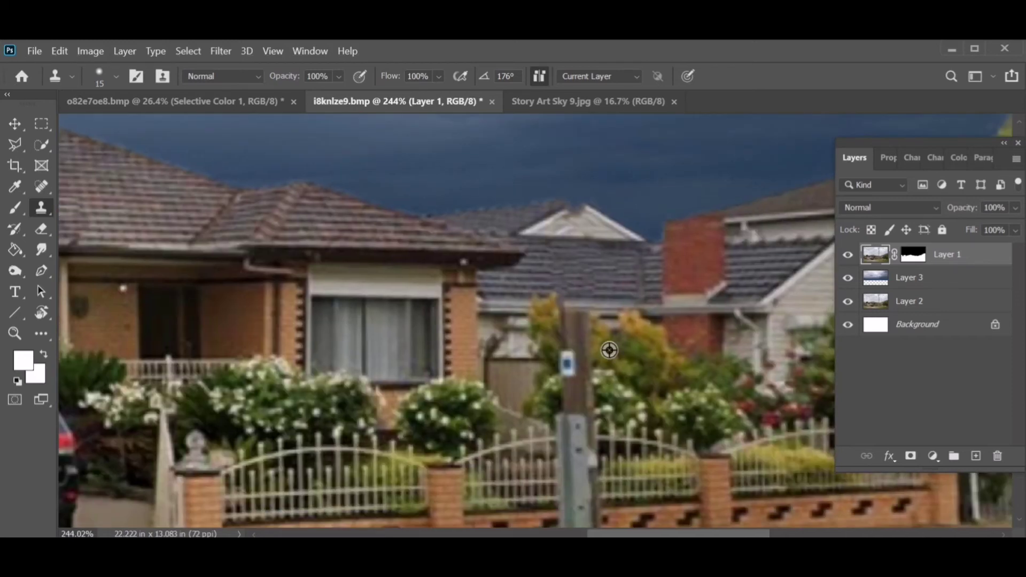
{"action": "left_click_drag", "start_coordinate": [610, 350], "coordinate": [585, 396]}
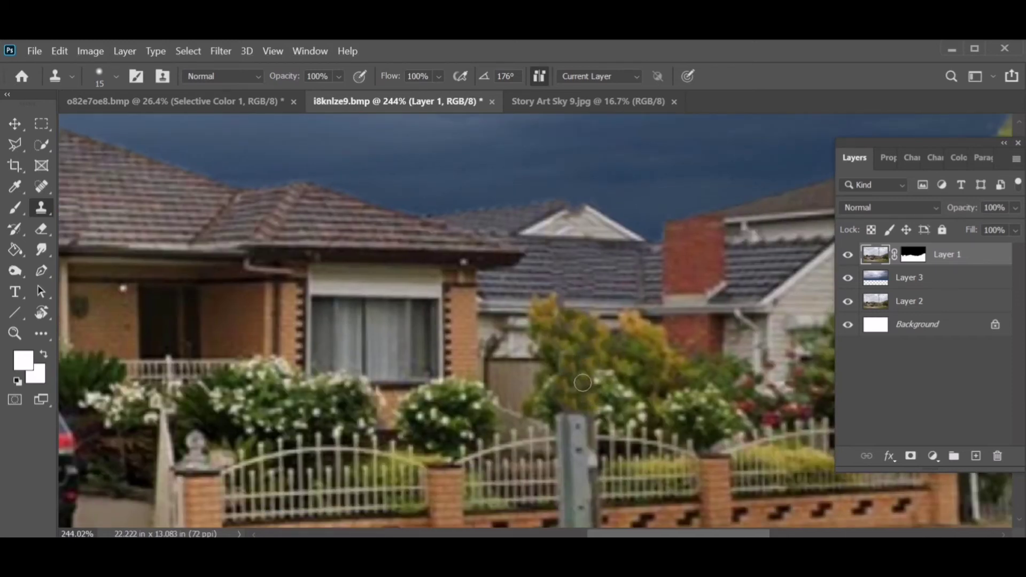
{"action": "key", "text": "ctrl+0"}
Deepen the house layer's shadows with Levels and warm its colours with more saturation.
{"action": "key", "text": "ctrl+l"}
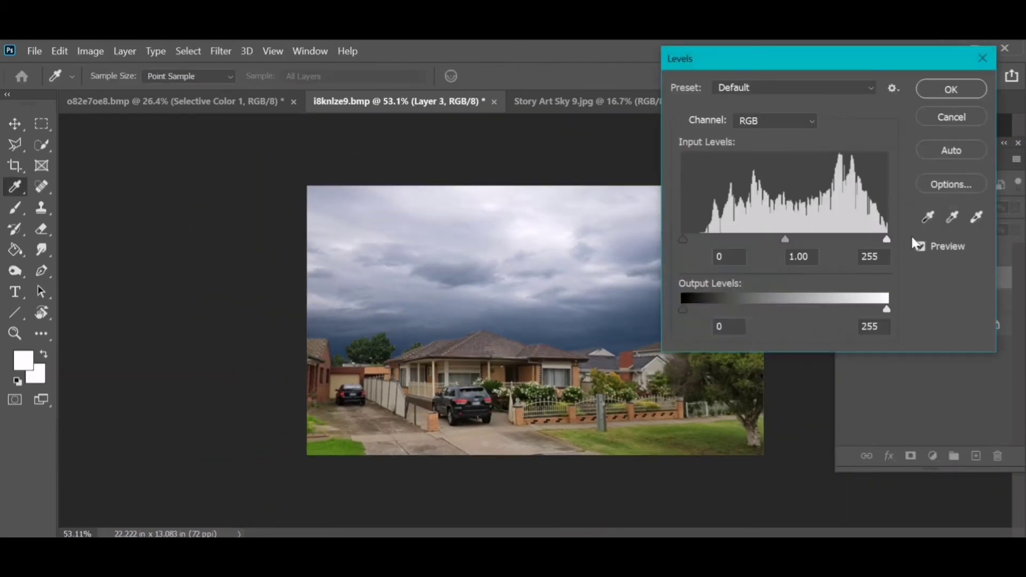
{"action": "left_click_drag", "start_coordinate": [683, 239], "coordinate": [704, 259]}
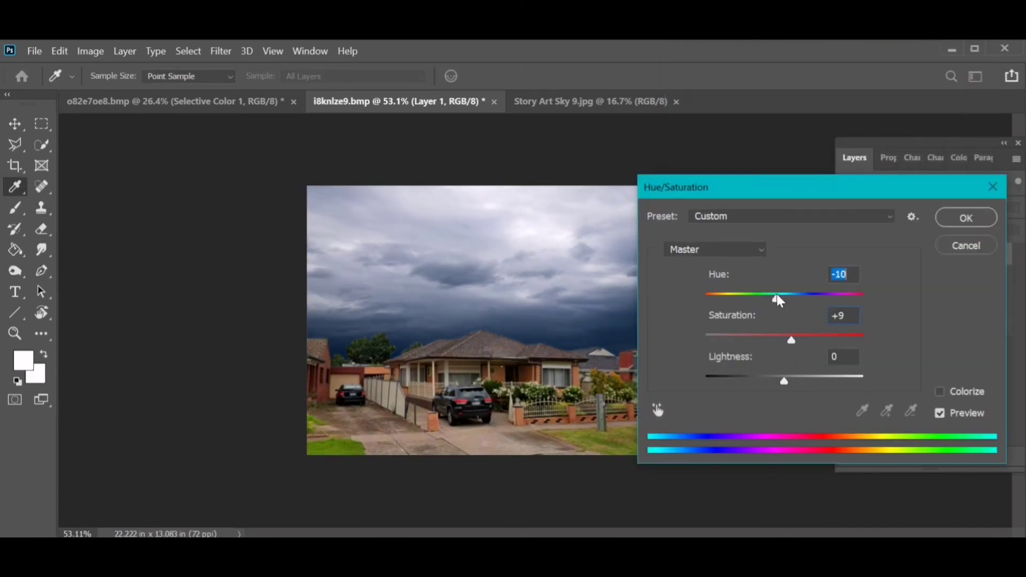
{"action": "left_click_drag", "start_coordinate": [777, 297], "coordinate": [791, 299]}
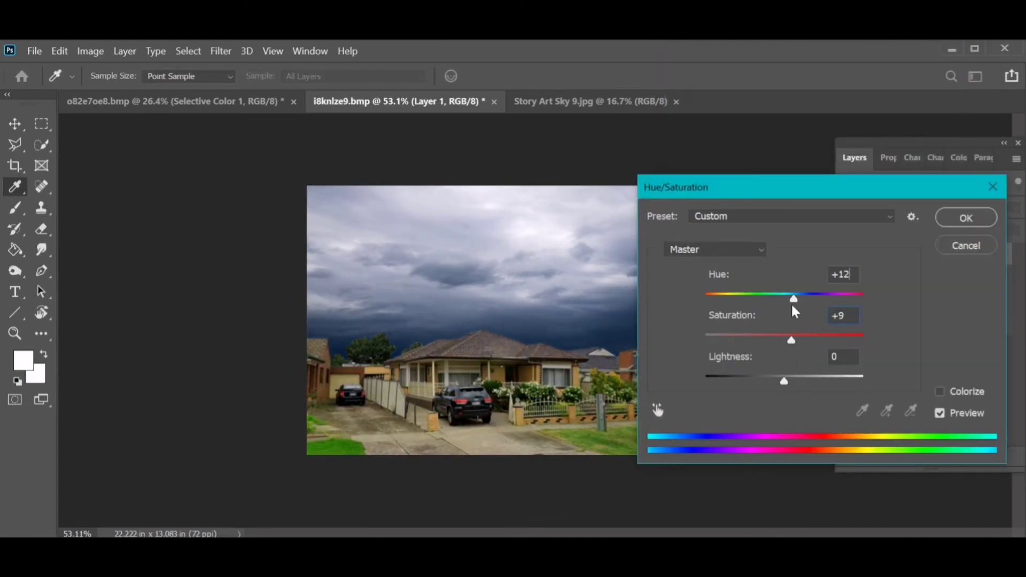
{"action": "left_click", "coordinate": [957, 224]}
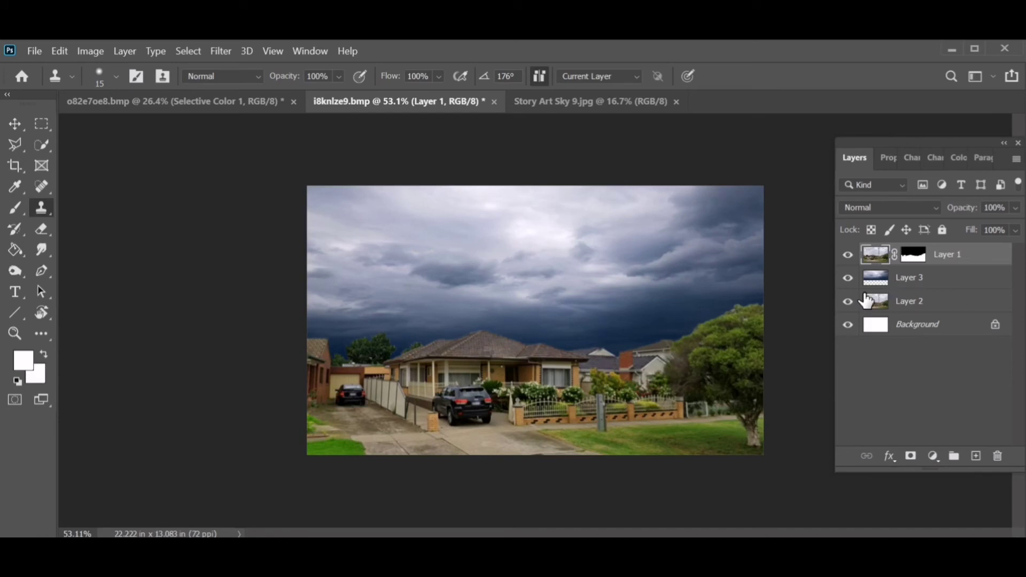
Group the sky and house layers into Group 1.
{"action": "left_click", "coordinate": [904, 287], "text": "shift"}
{"action": "key", "text": "ctrl+g"}
{"action": "key", "text": "Tab"}
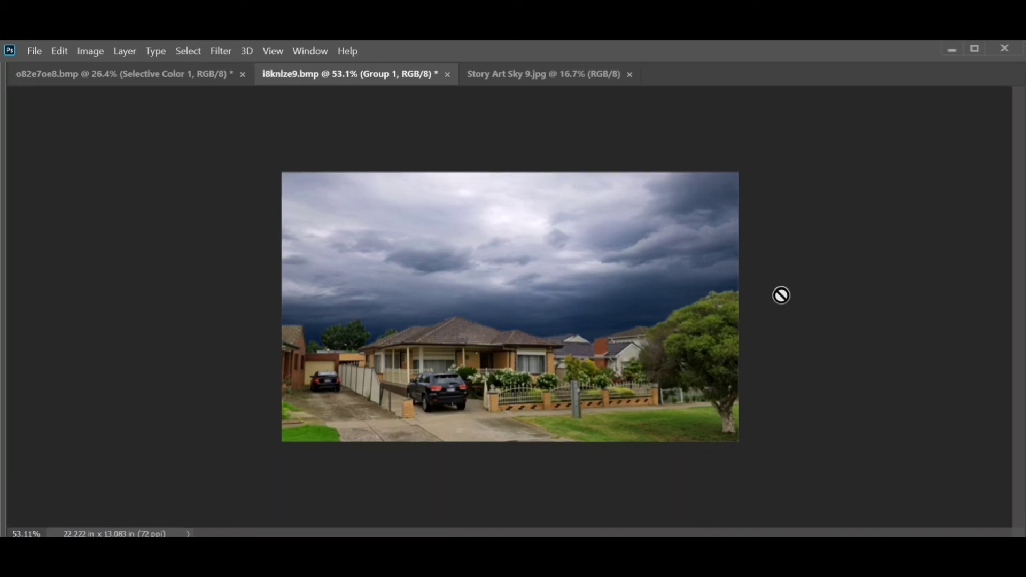
{"action": "scroll", "coordinate": [782, 295], "scroll_direction": "up", "scroll_amount": 3}
{"action": "key", "text": "F7"}
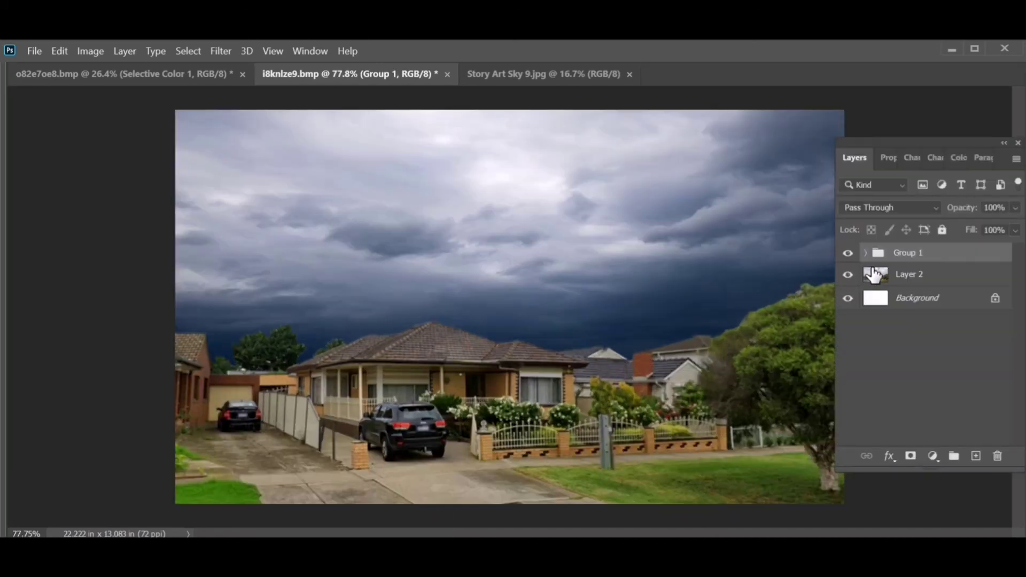
Toggle Group 1's visibility to compare the original and stormy skies, leaving it visible.
{"action": "left_click", "coordinate": [850, 253]}
{"action": "left_click", "coordinate": [848, 252]}
{"action": "left_click", "coordinate": [848, 252]}
{"action": "left_click", "coordinate": [849, 253]}
{"action": "left_click", "coordinate": [848, 253]}
{"action": "left_click", "coordinate": [849, 253]}
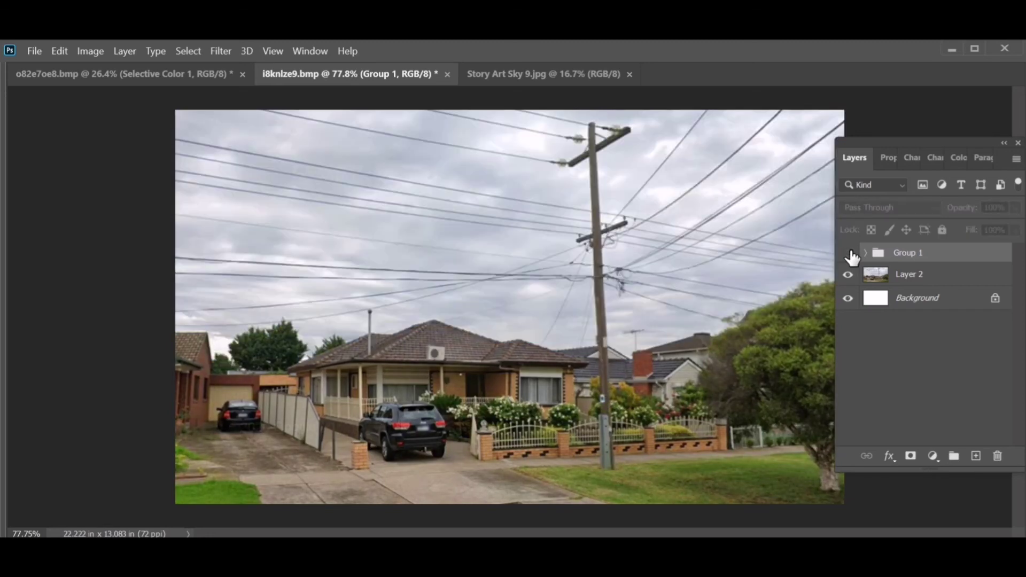
{"action": "left_click", "coordinate": [849, 253]}
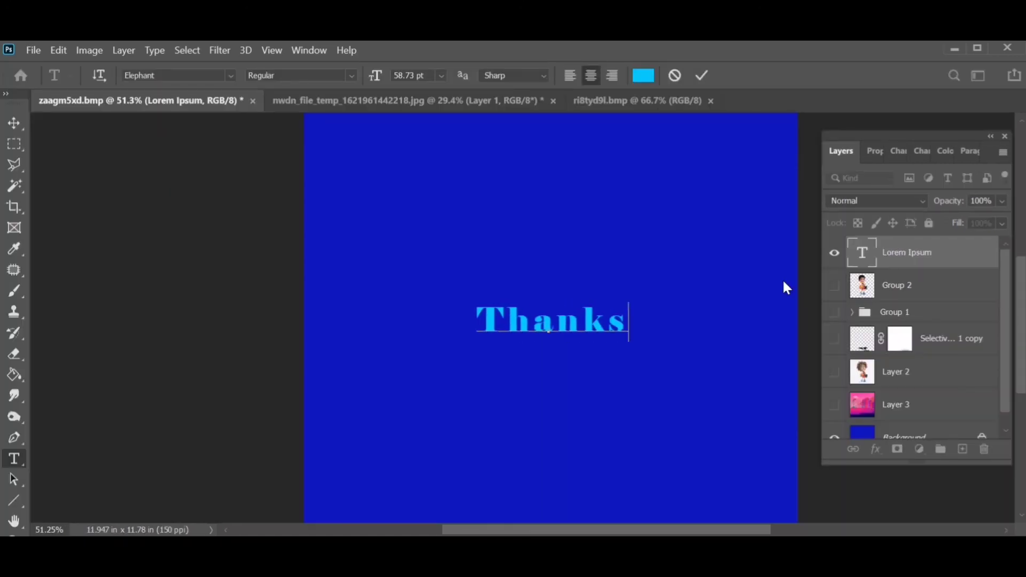
Type 'watching.' so the title reads 'Thanks for watching.'.
{"action": "type", "text": " for watc"}
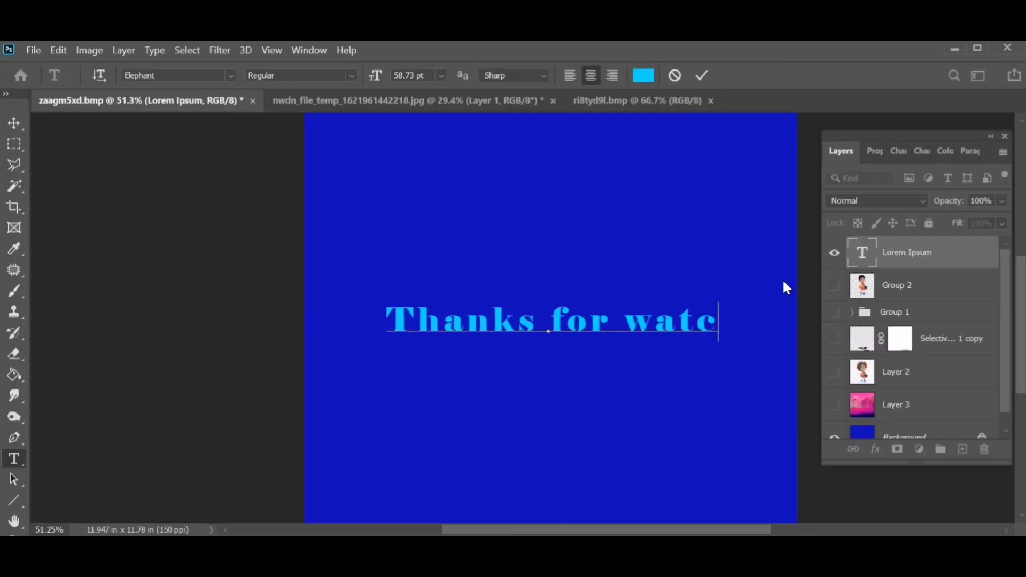